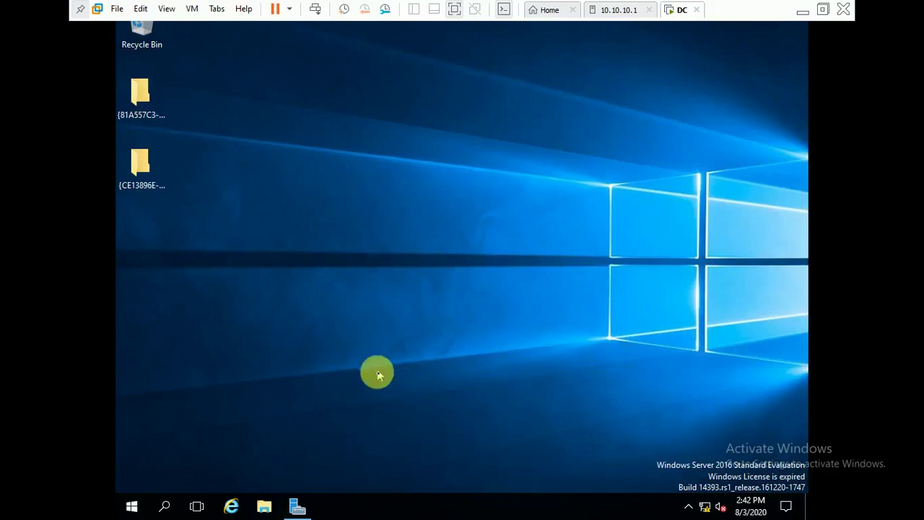
Launch Active Directory Users and Computers from Server Manager's Tools menu.
left_click(297, 507)
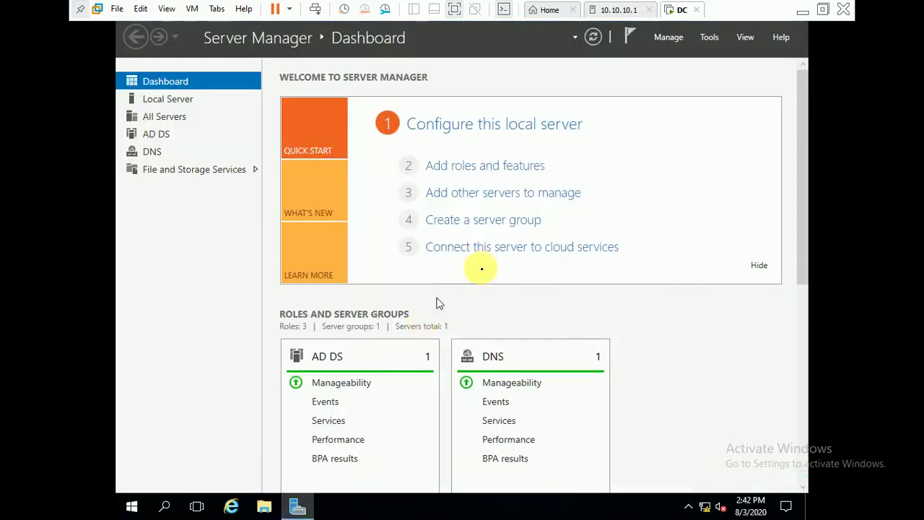
left_click(712, 40)
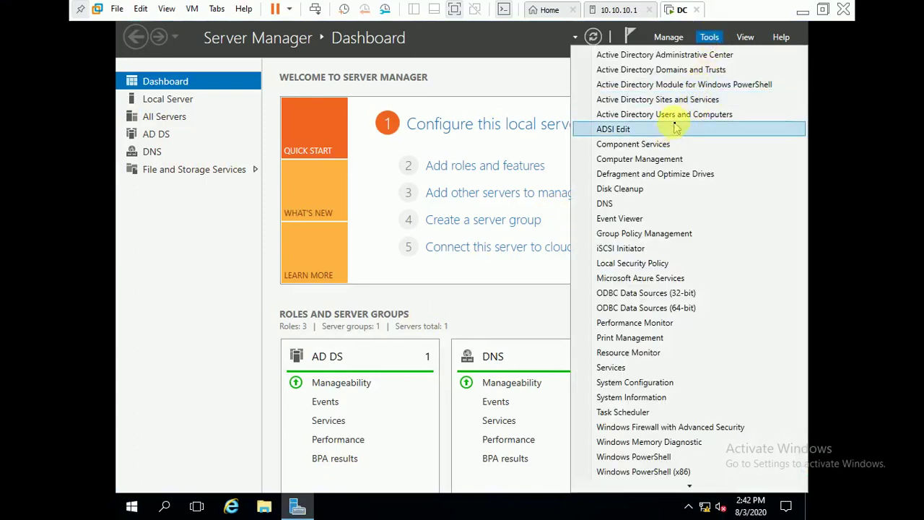
left_click(668, 115)
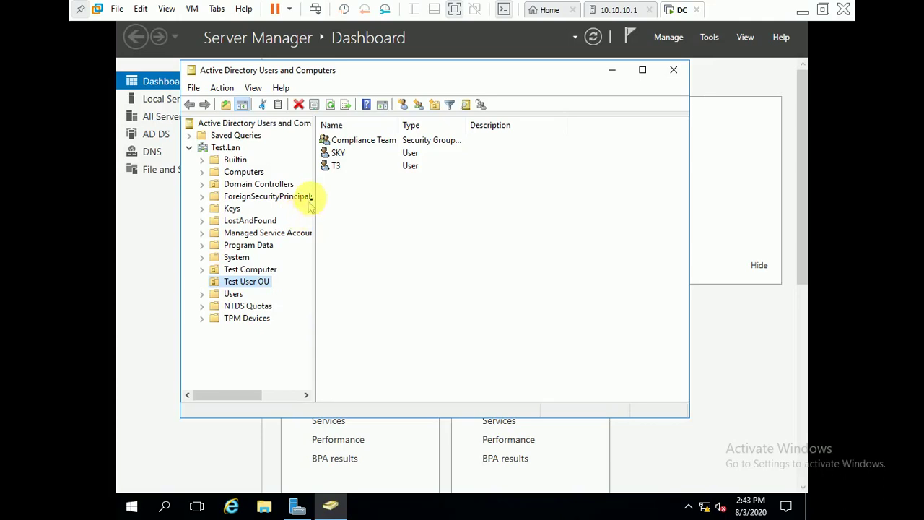
Select the Builtin container in the Test.Lan tree to view its groups.
left_click(234, 160)
left_click(225, 148)
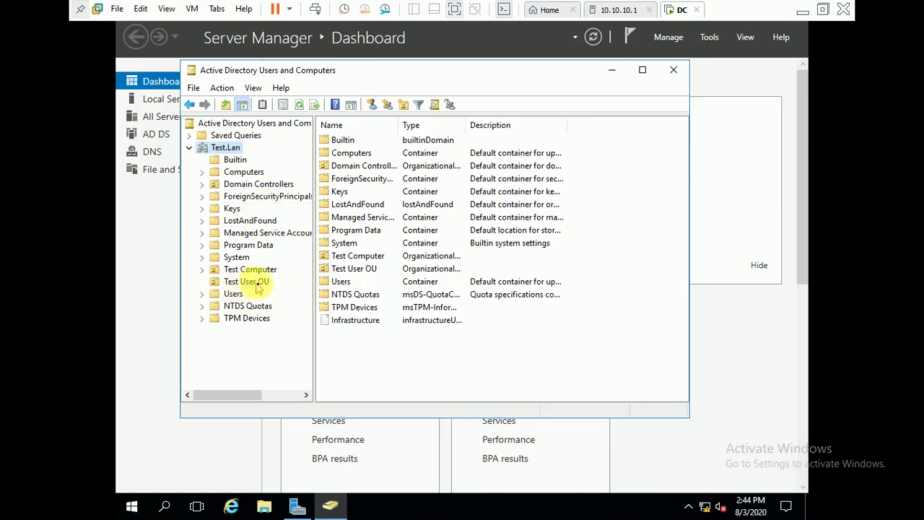
left_click(242, 283)
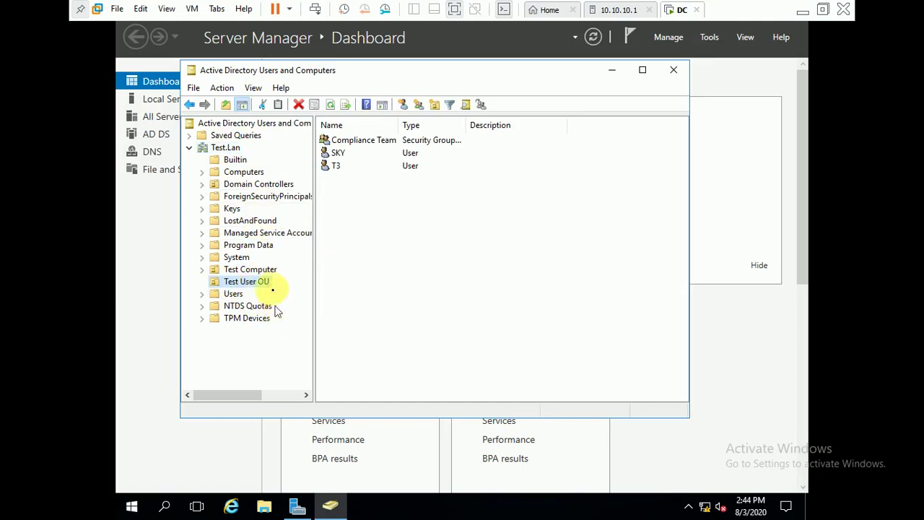
Start a new user in Test User OU, entering Test D as the user logon name.
right_click(258, 283)
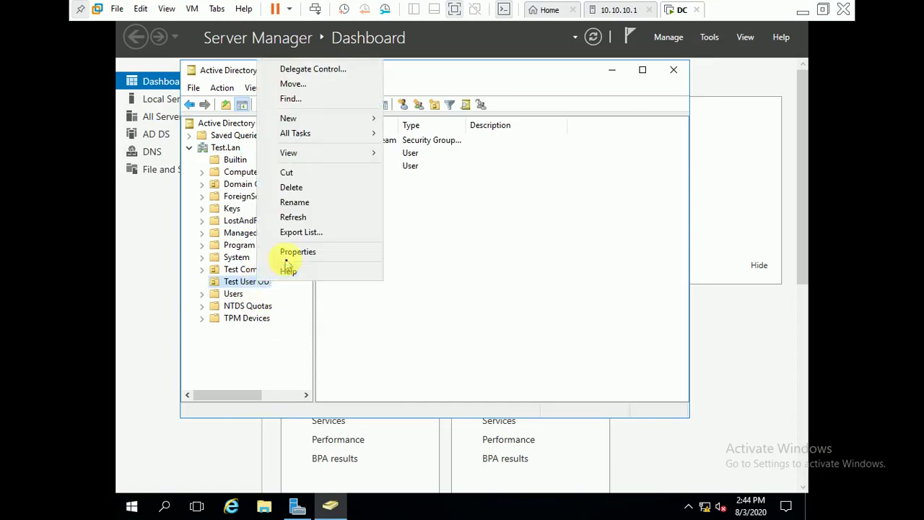
mouse_move(316, 119)
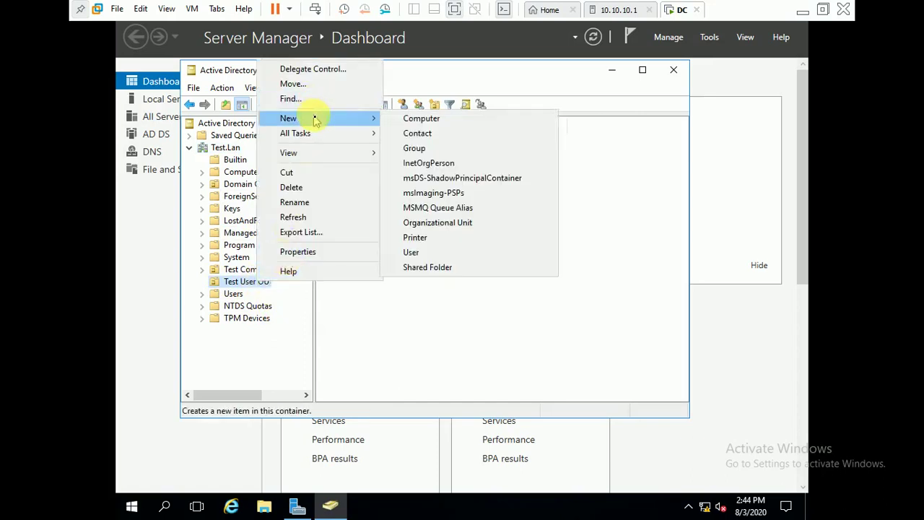
left_click(433, 252)
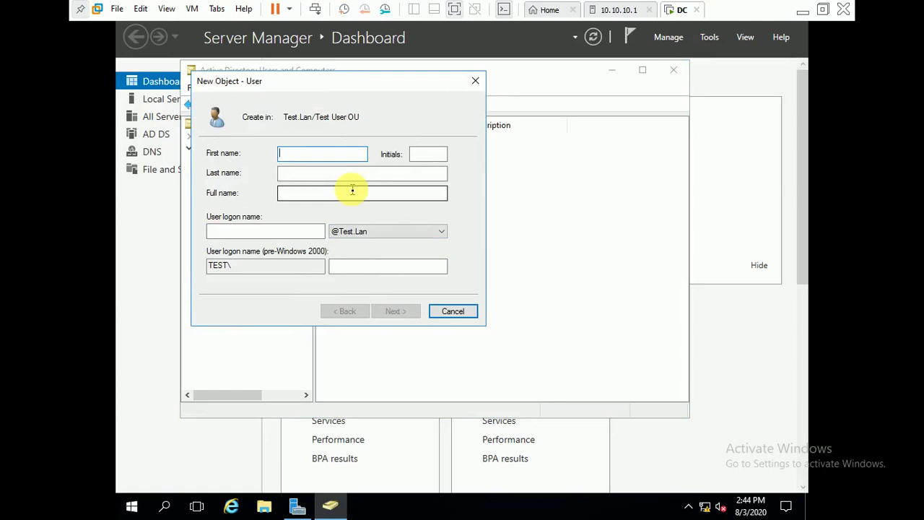
type("Test D")
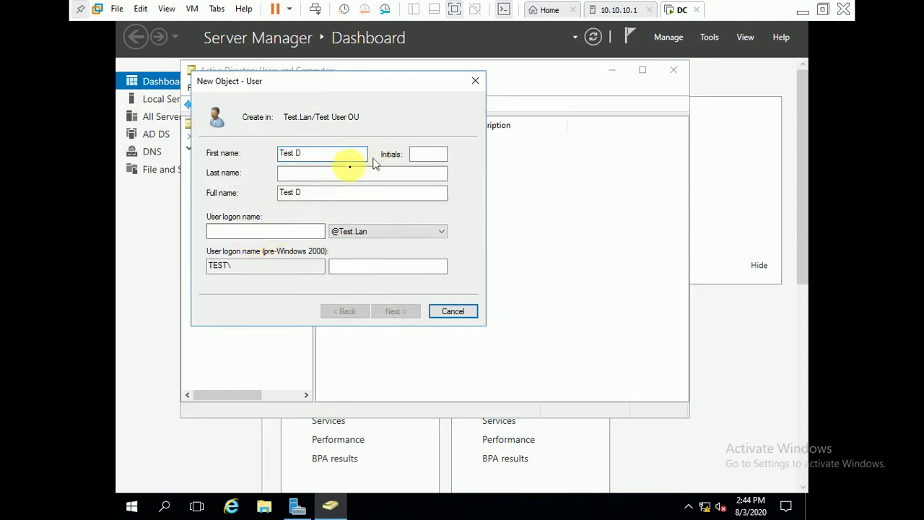
left_click_drag(322, 191, 258, 192)
key("ctrl+c")
key("BackSpace")
left_click(273, 232)
key("ctrl+v")
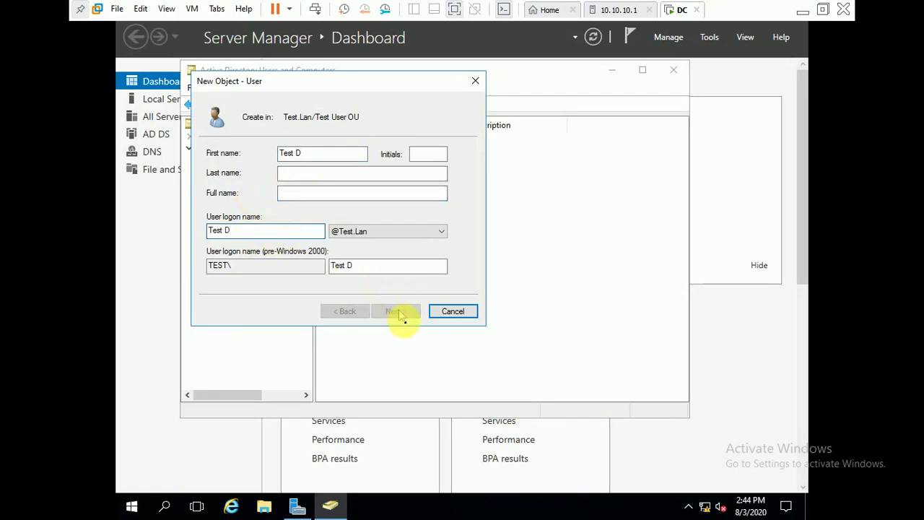
Set the last name to Test D and correct the full name to Test D.
left_click(301, 174)
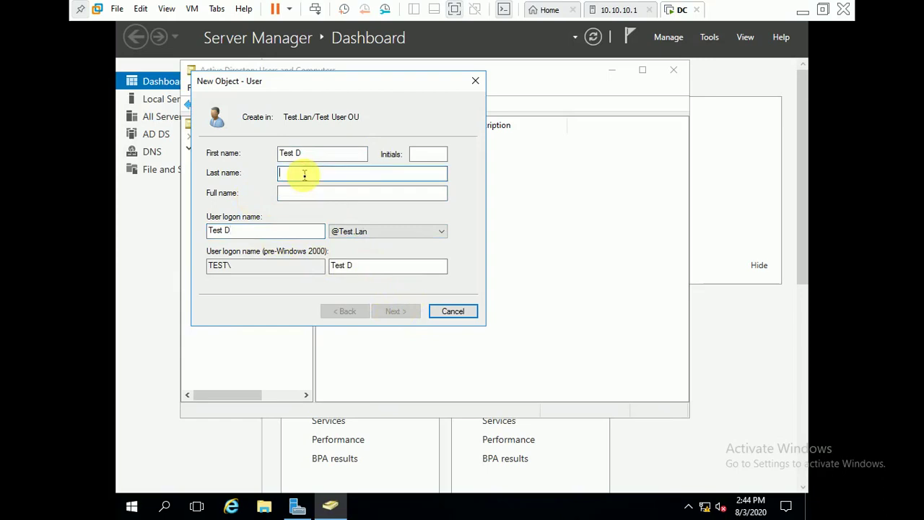
left_click_drag(233, 231, 189, 239)
key("ctrl+c")
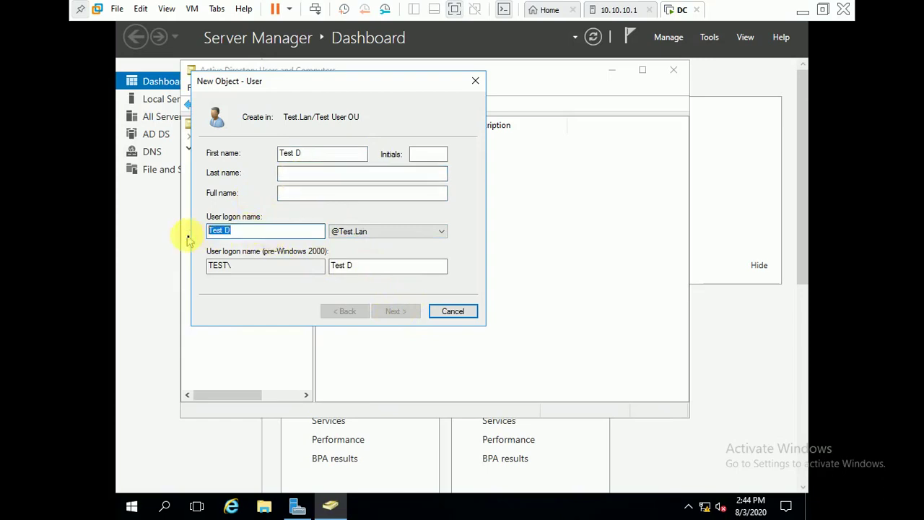
left_click(300, 178)
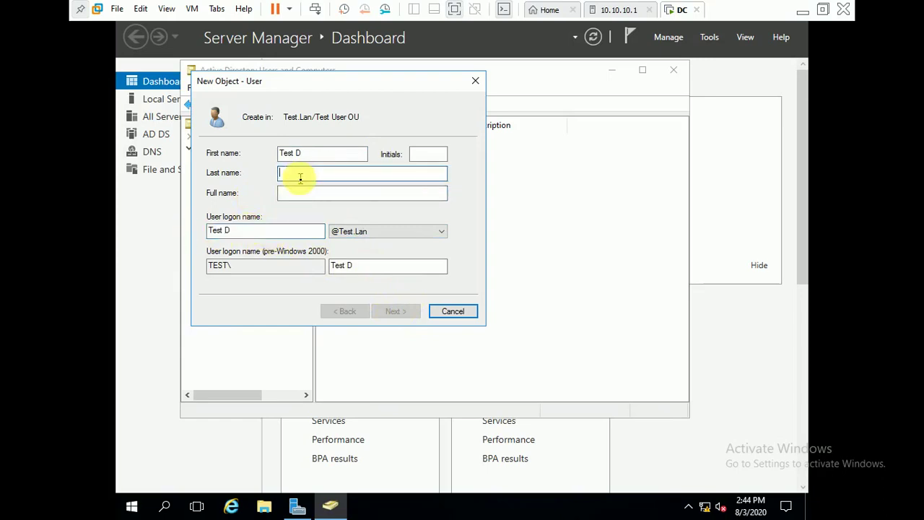
key("ctrl+v")
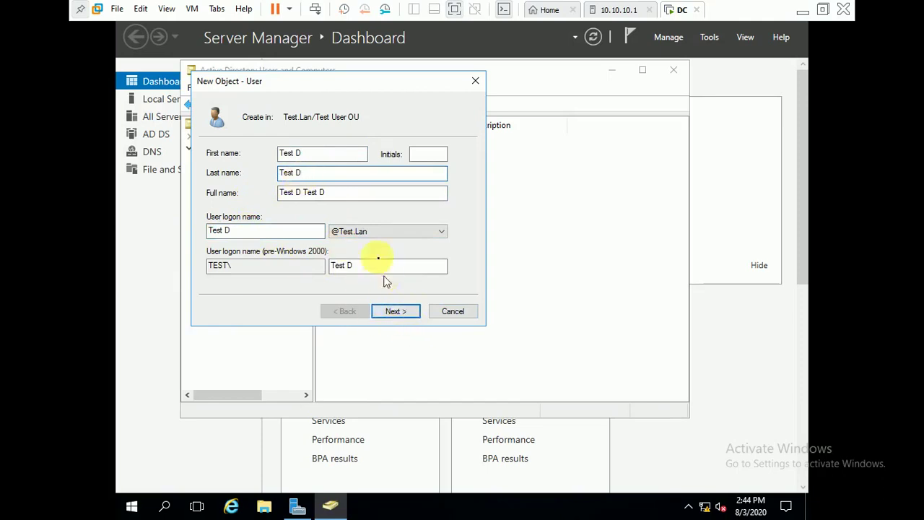
left_click(347, 192)
key("BackSpace")
key("BackSpace")
key("BackSpace")
key("BackSpace")
key("BackSpace")
key("BackSpace")
key("BackSpace")
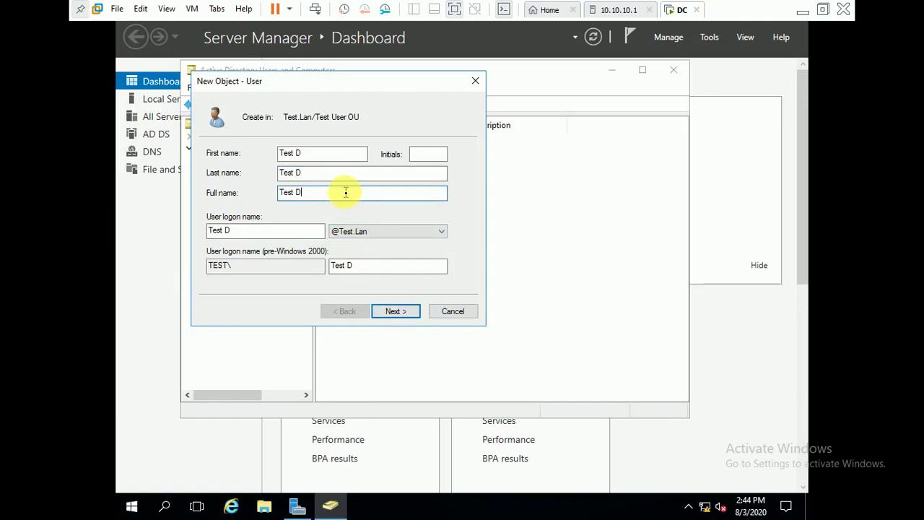
left_click(379, 311)
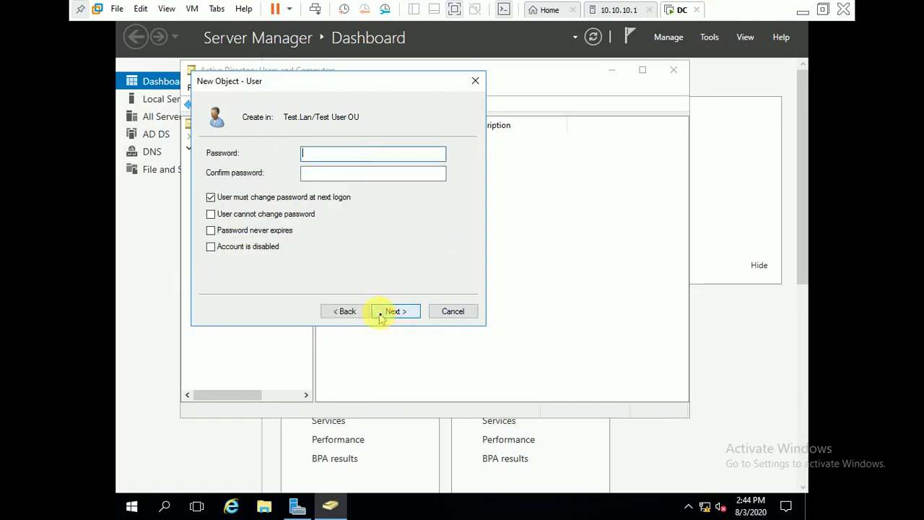
left_click(302, 198)
left_click(321, 153)
type("Password1")
key("Tab")
type("Passw")
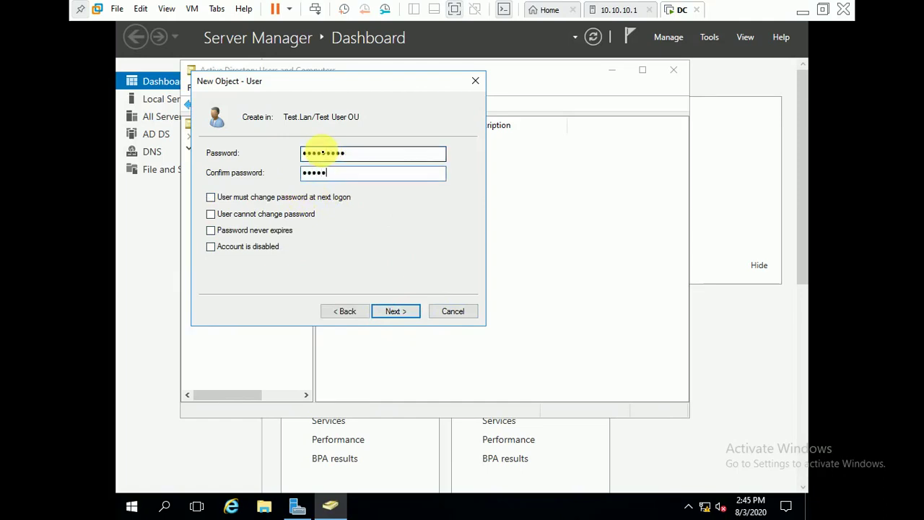
type("ord1")
key("ctrl+a")
type("Password1")
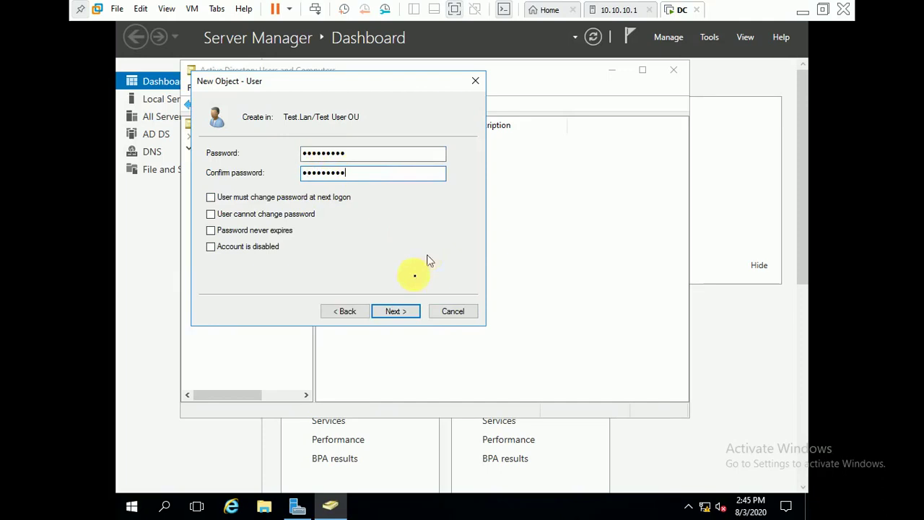
left_click(388, 314)
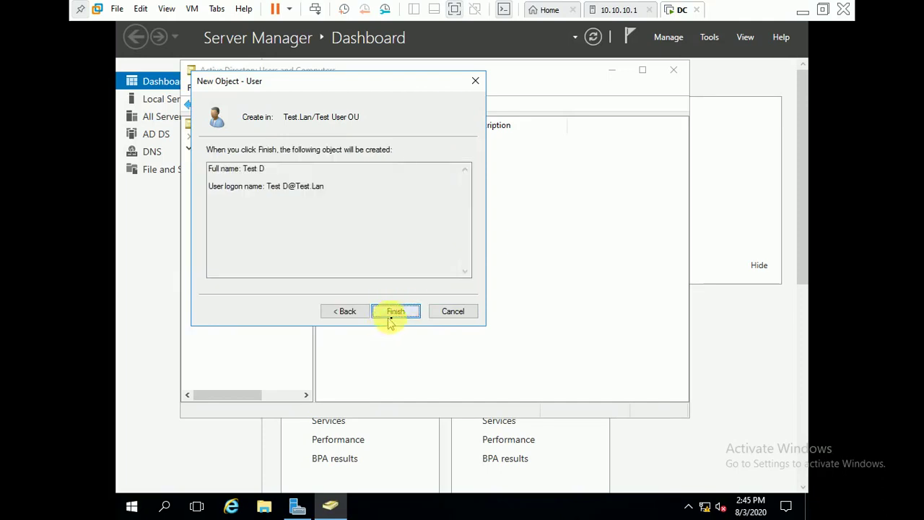
left_click(395, 311)
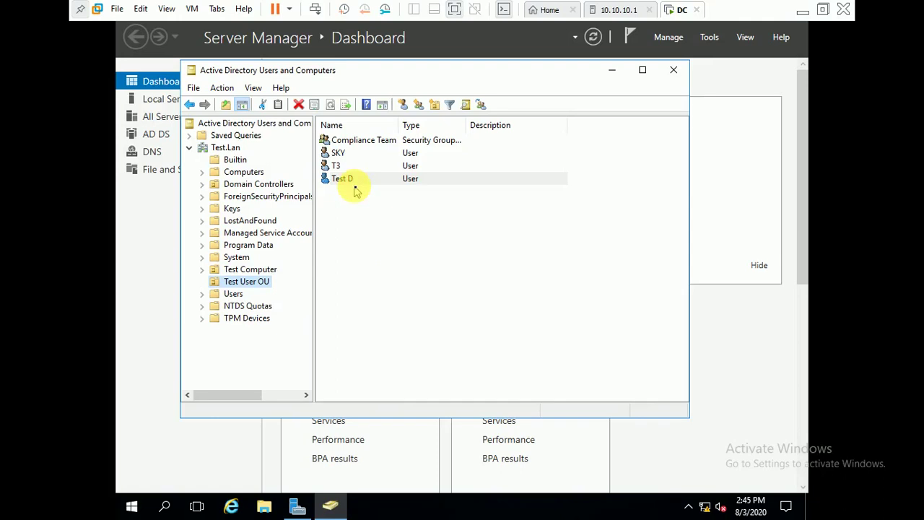
Create the global security group Help Desk in Test User OU and widen the Type column.
right_click(354, 208)
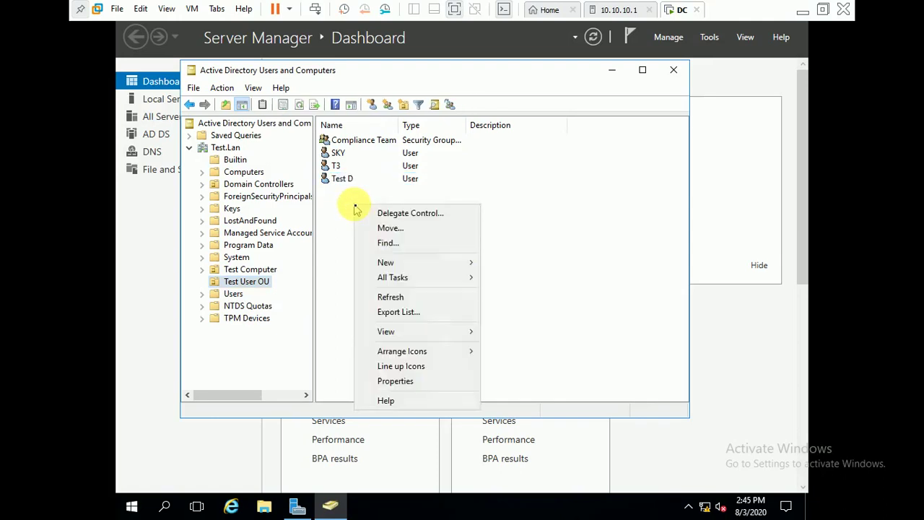
mouse_move(407, 281)
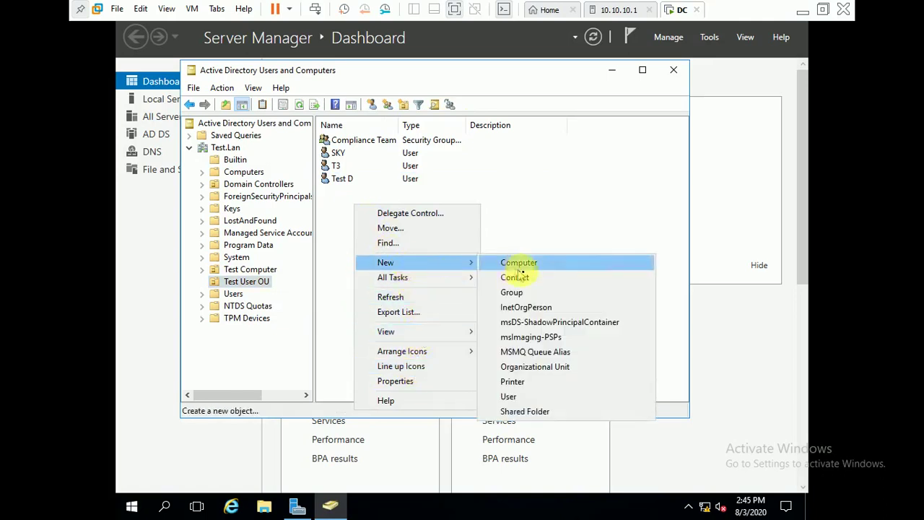
left_click(518, 298)
type("He")
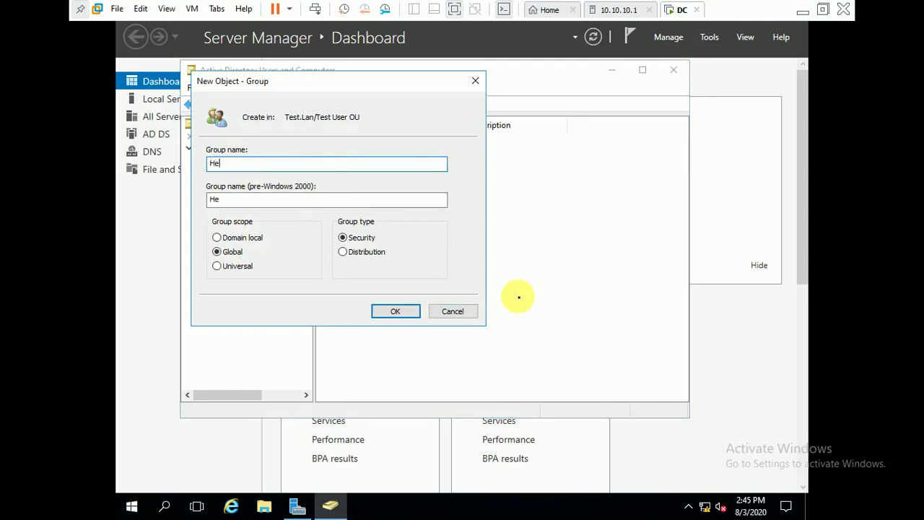
type("lp Desk")
left_click(416, 311)
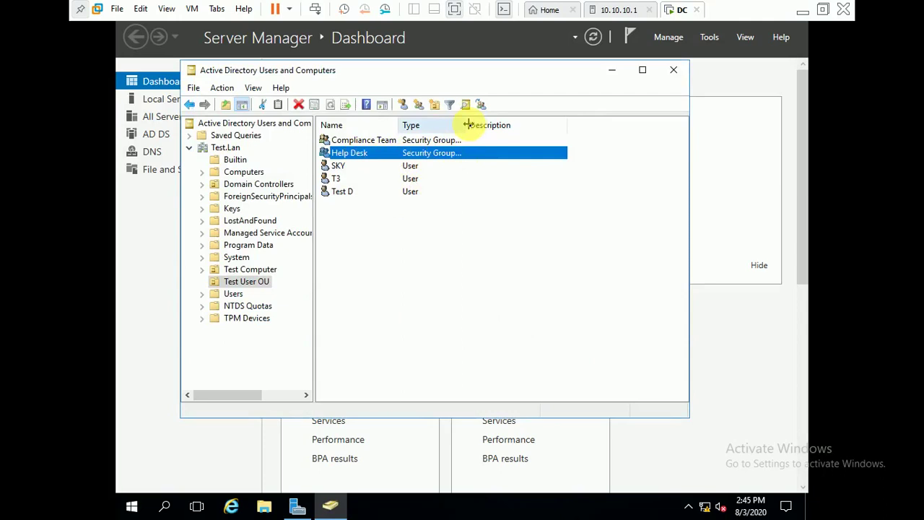
left_click_drag(467, 125, 507, 125)
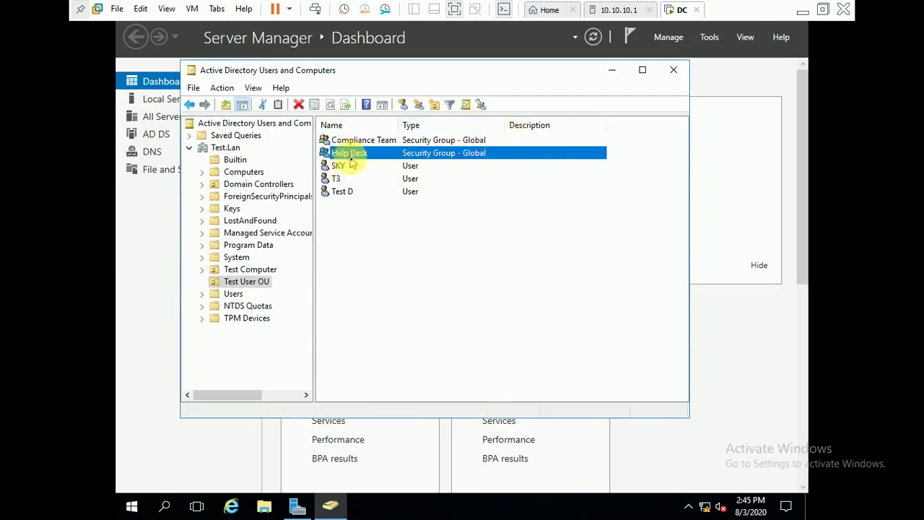
left_click(357, 195)
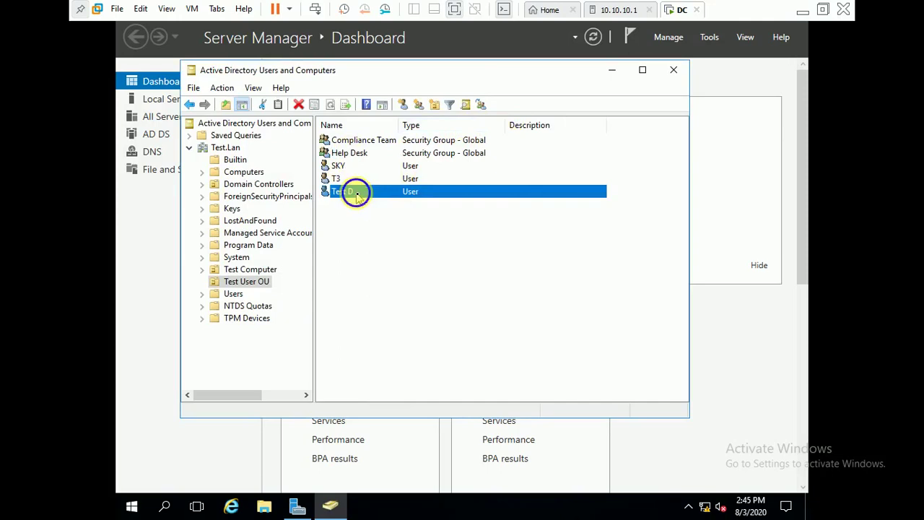
right_click(357, 198)
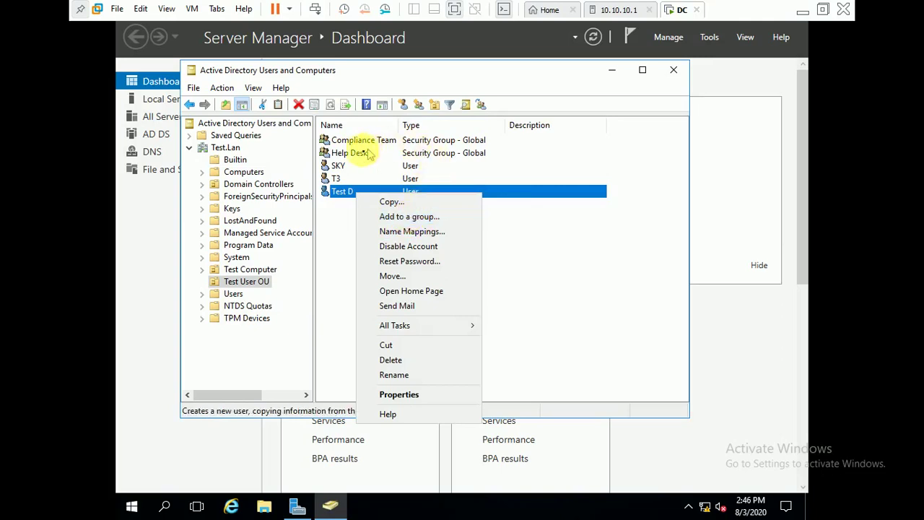
left_click(415, 219)
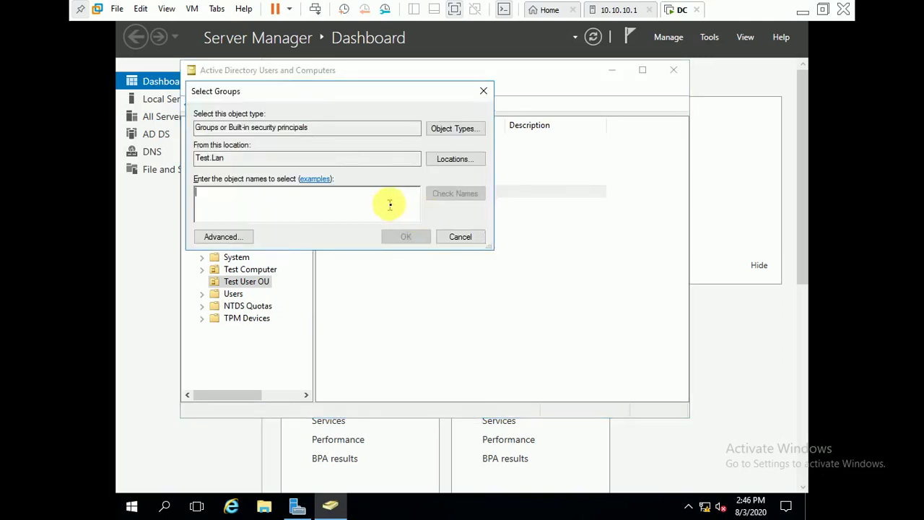
type("help")
left_click(442, 195)
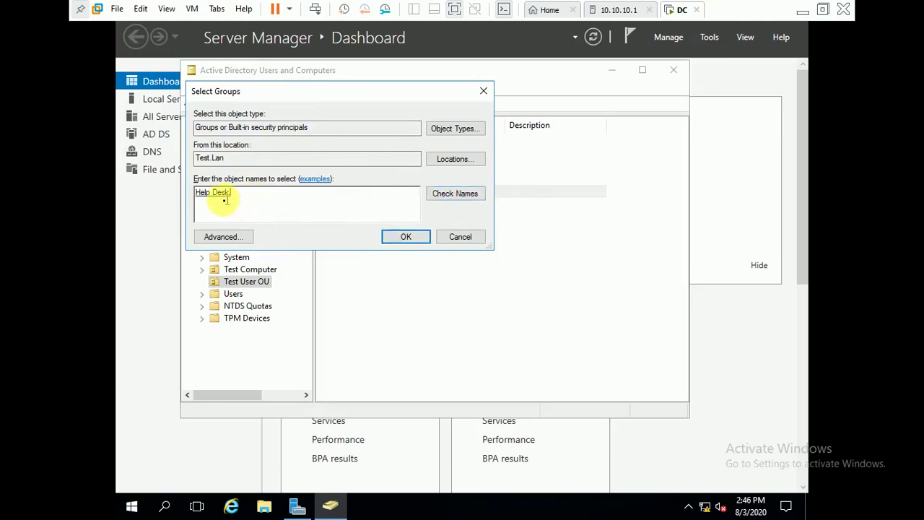
left_click(415, 236)
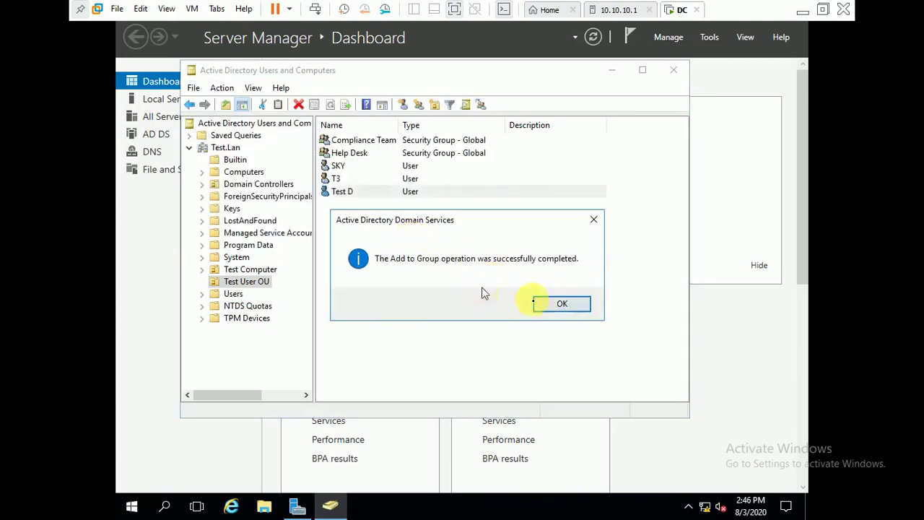
left_click(553, 304)
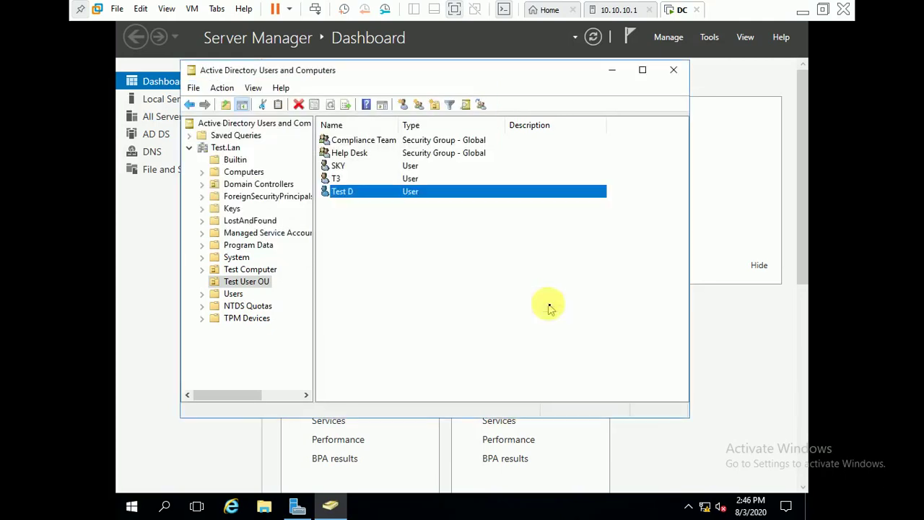
left_click(357, 159)
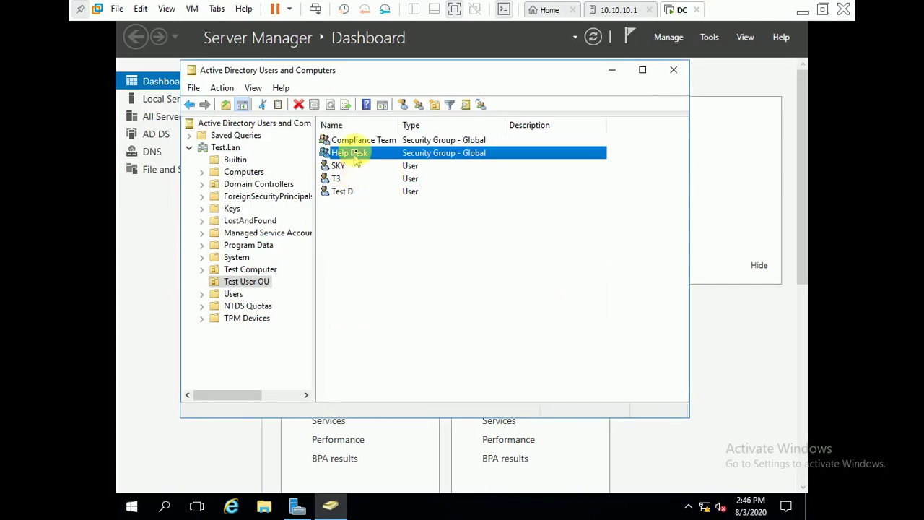
double_click(355, 150)
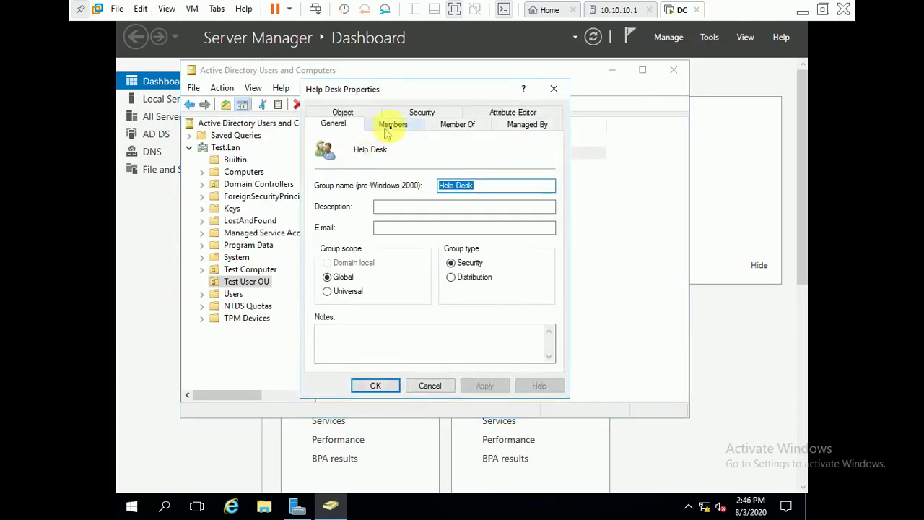
left_click(452, 128)
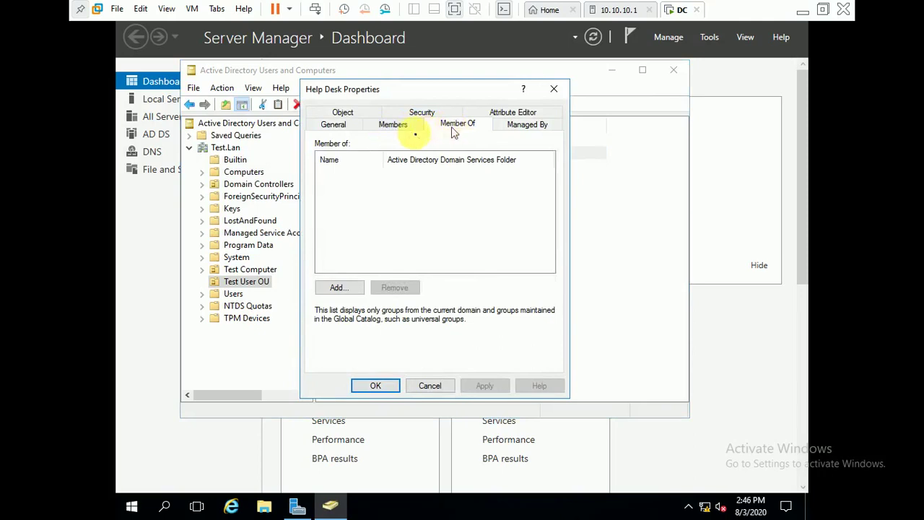
left_click(402, 128)
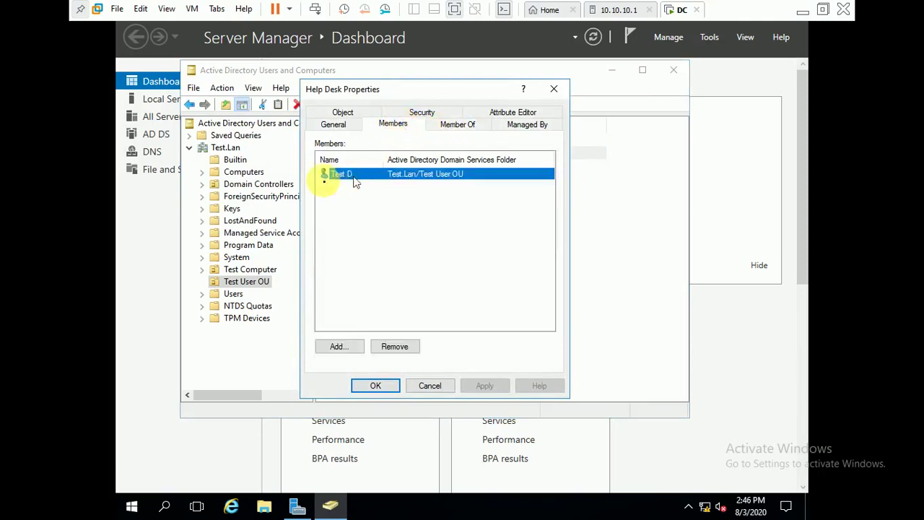
left_click(422, 387)
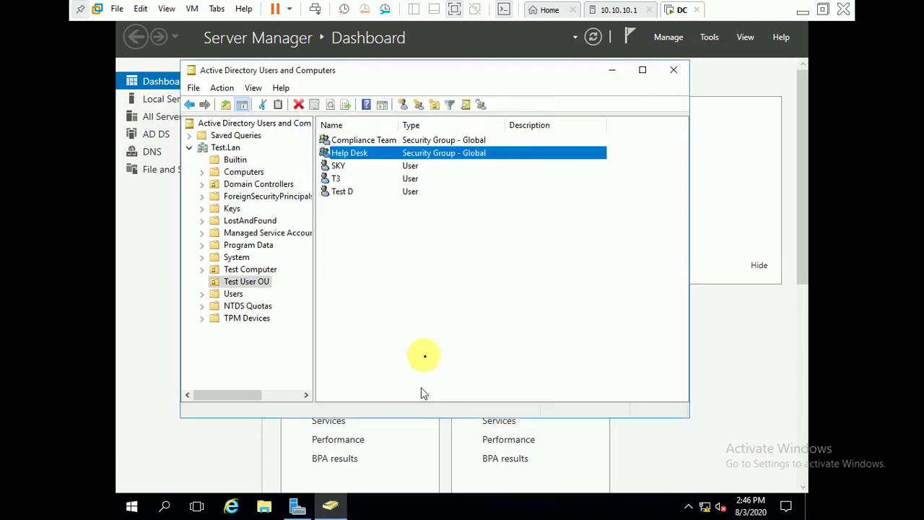
left_click(340, 193)
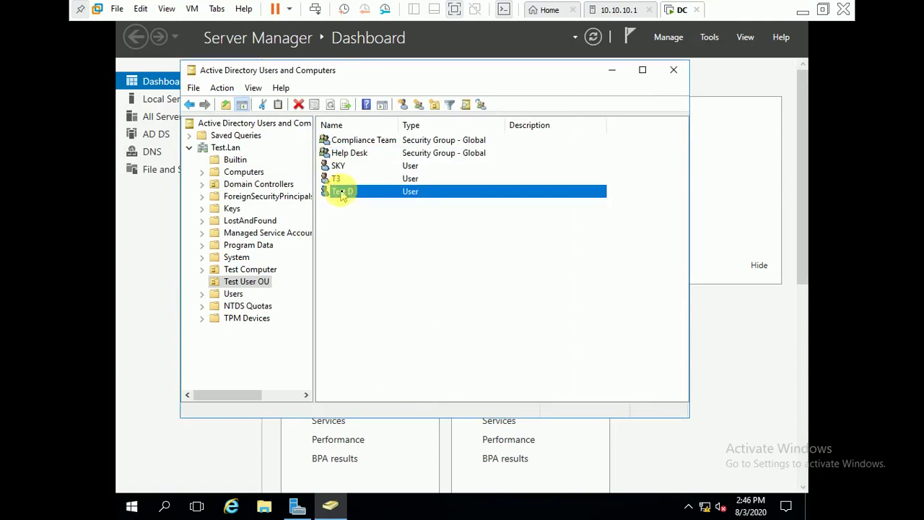
double_click(342, 192)
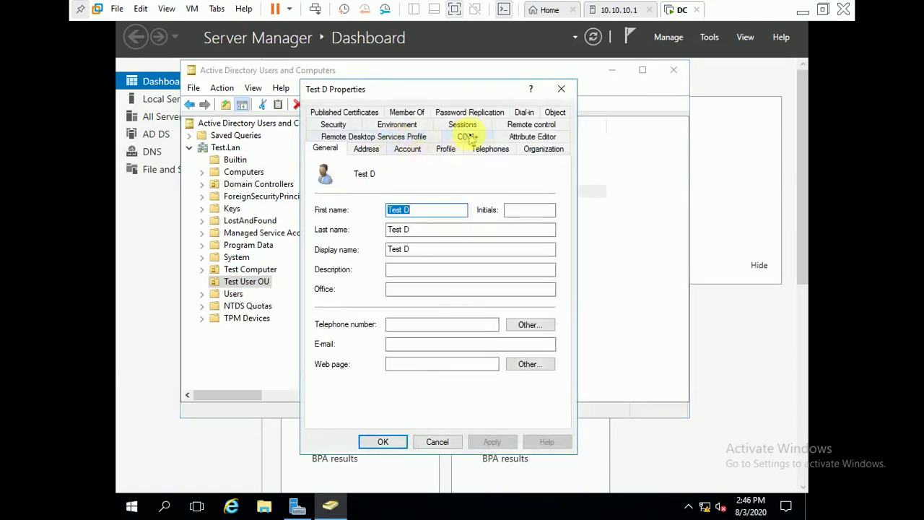
left_click(408, 113)
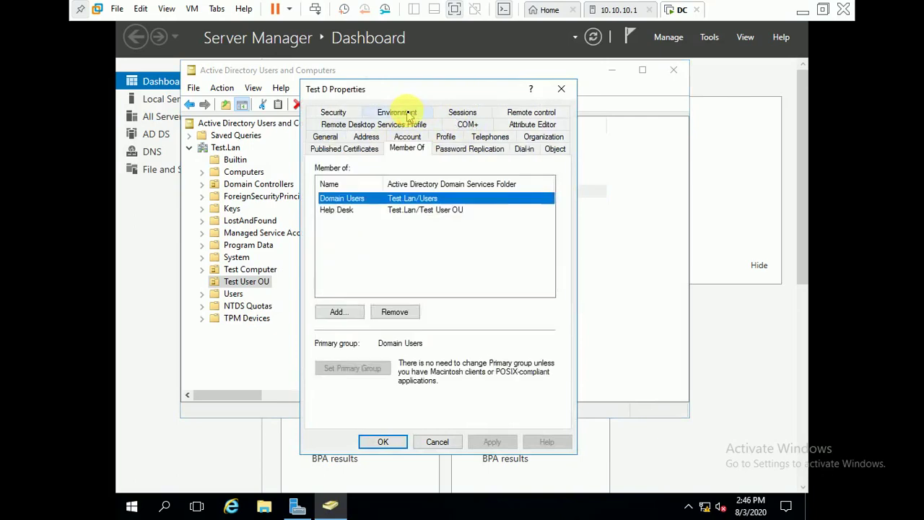
left_click(339, 212)
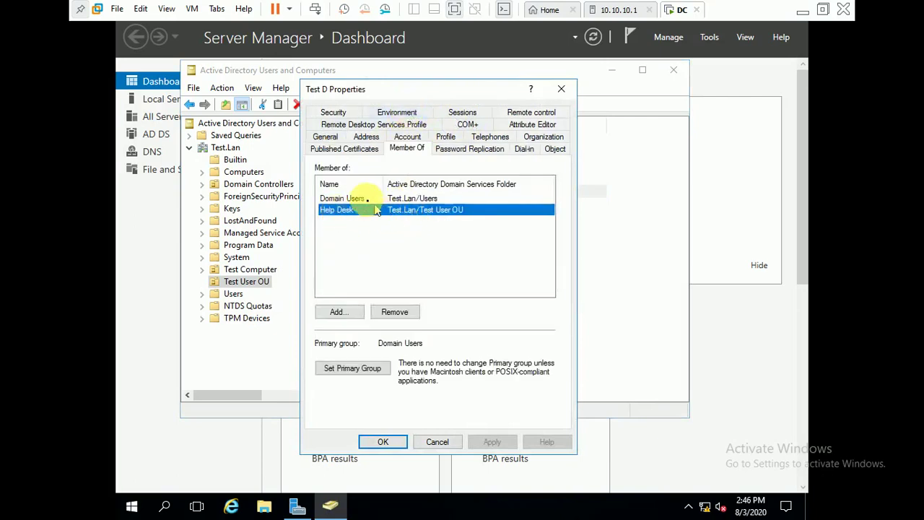
left_click(359, 200)
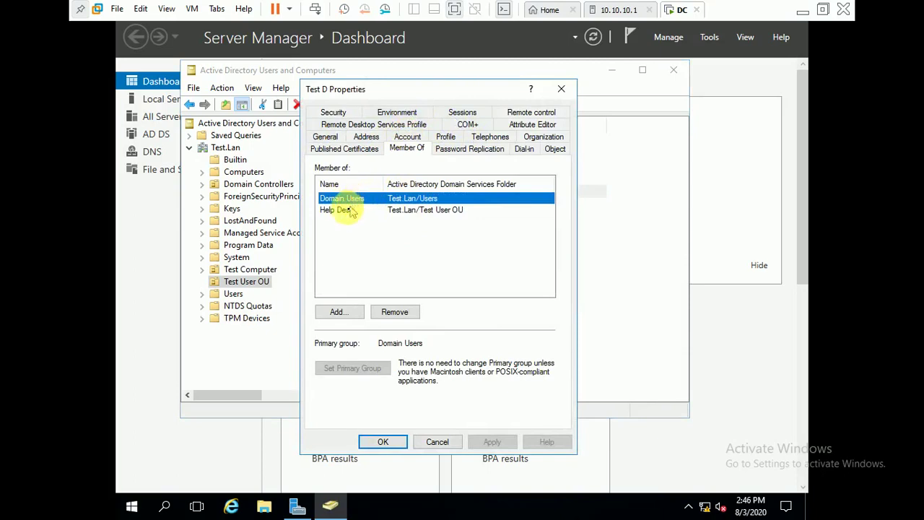
left_click(347, 212)
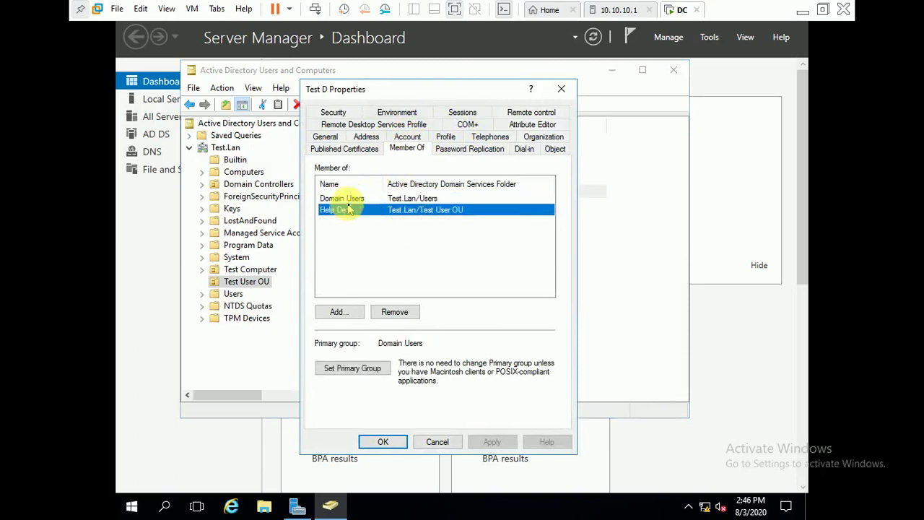
key("Up")
left_click(347, 210)
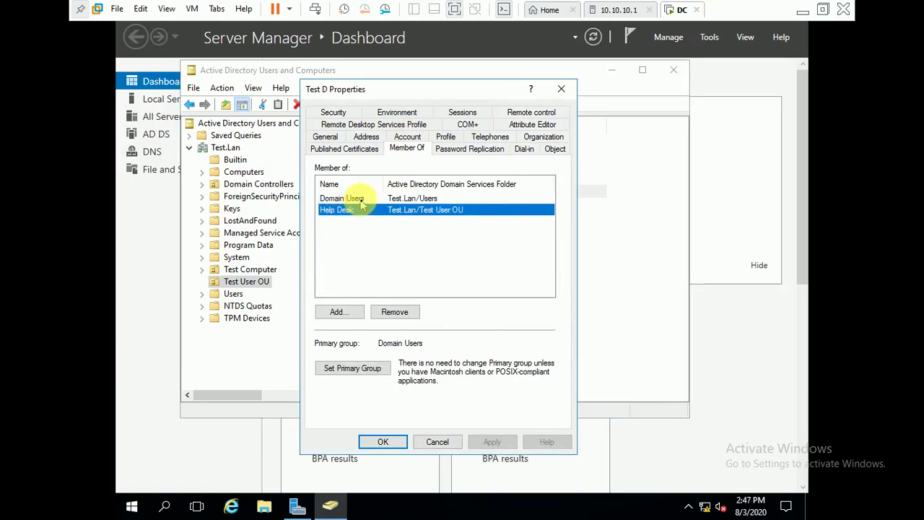
left_click(360, 200)
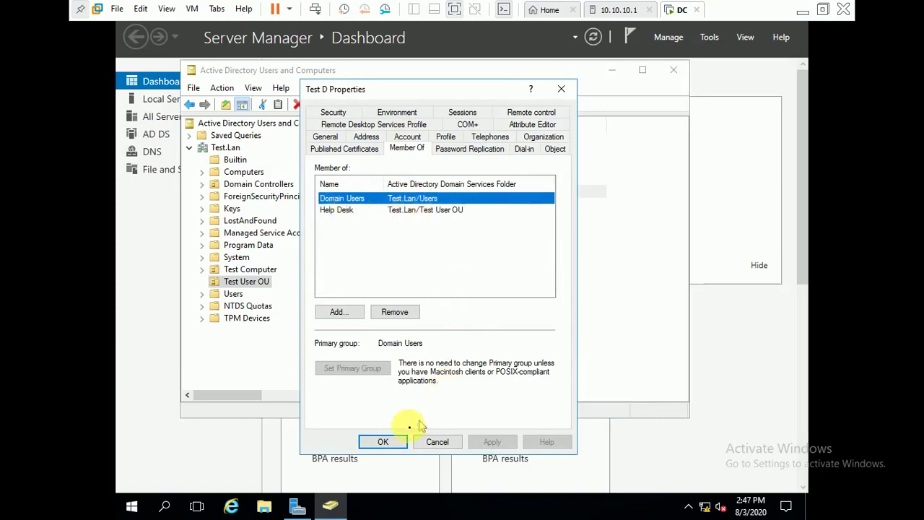
left_click(383, 440)
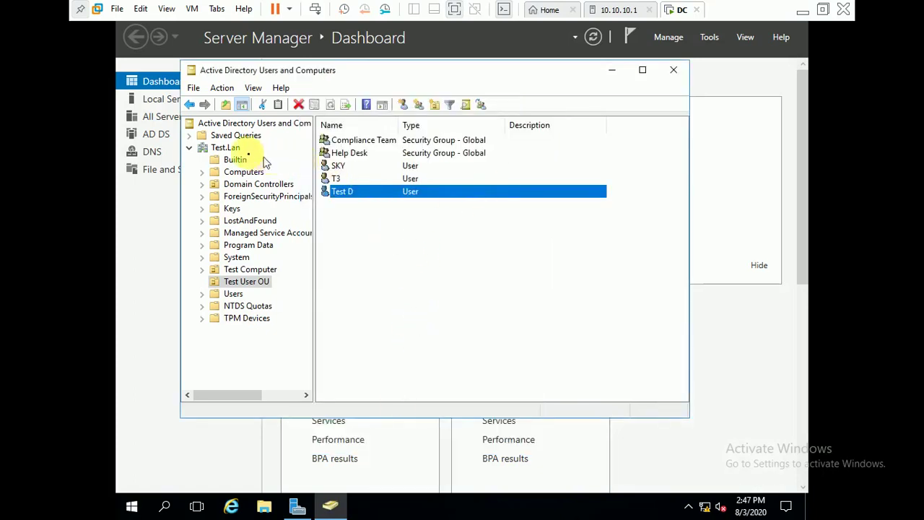
Launch the Delegation of Control Wizard on Test.Lan and get past its welcome page.
left_click(225, 148)
right_click(222, 149)
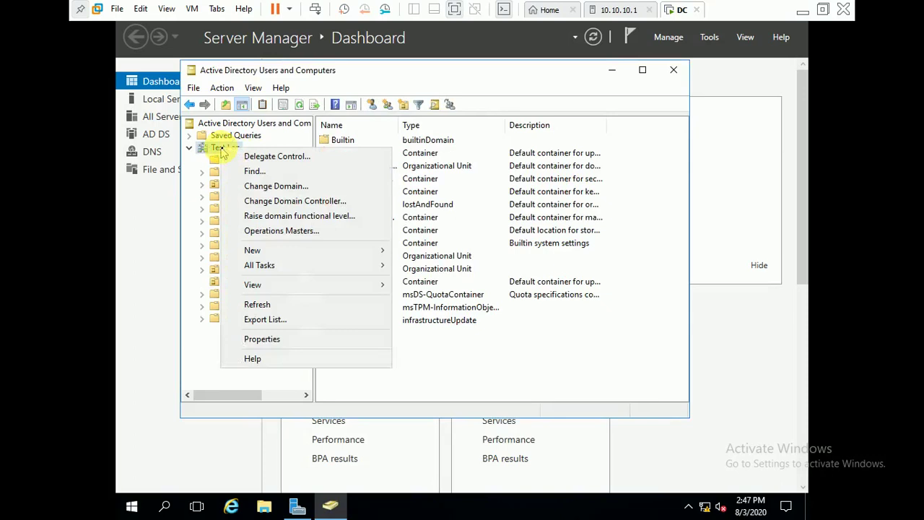
left_click(274, 159)
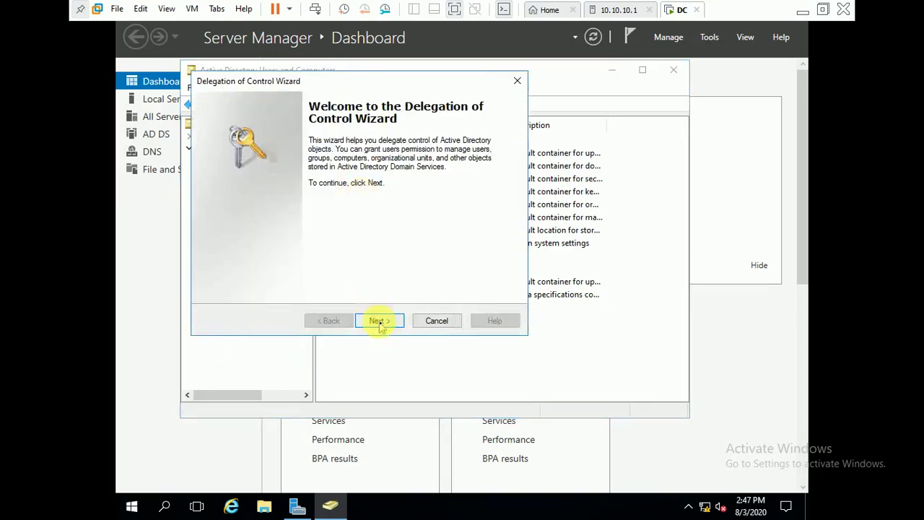
left_click(379, 322)
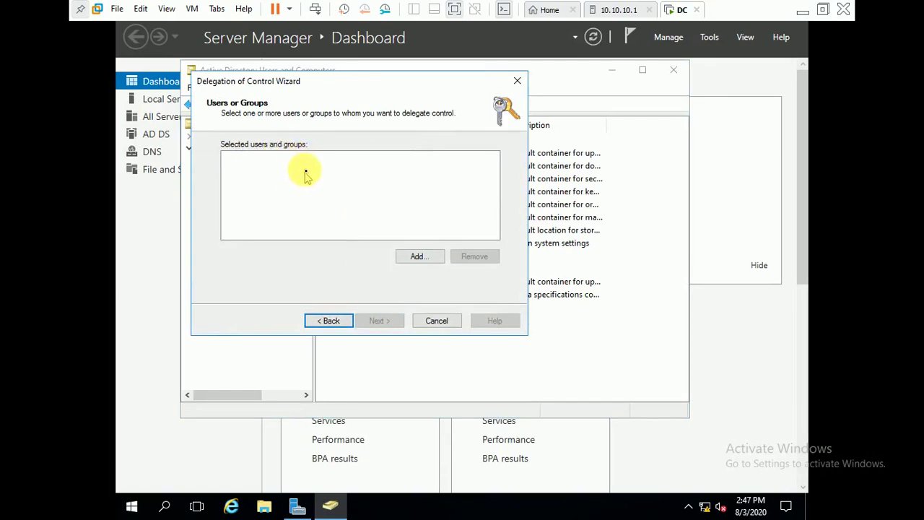
Add Test D as the delegated user, removing Help Desk from the selected names.
left_click(421, 258)
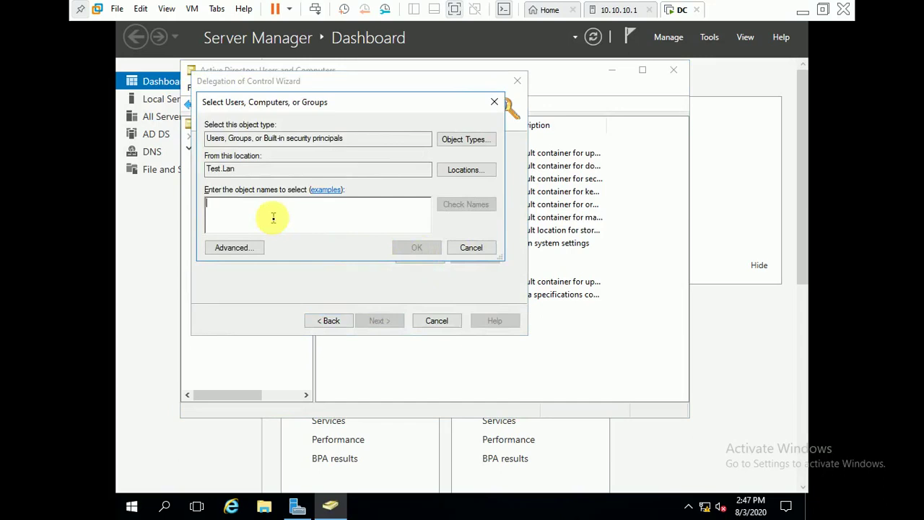
type("yt")
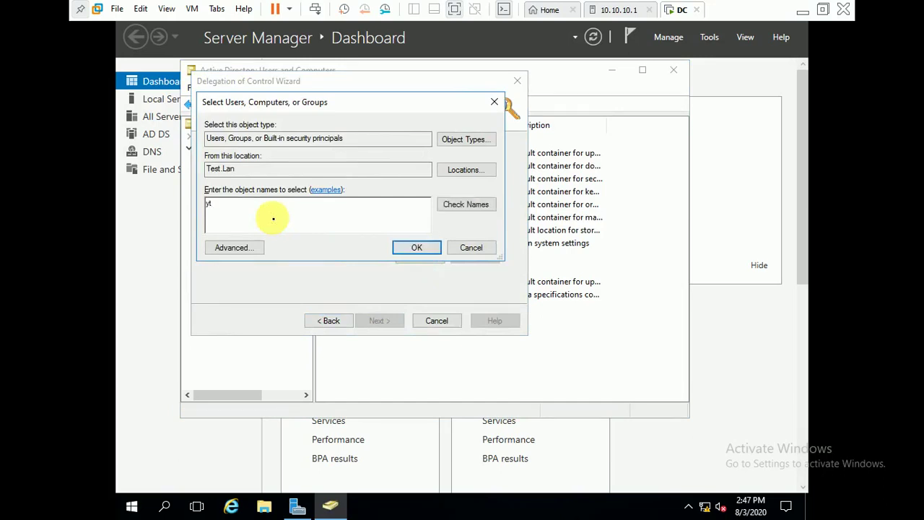
key("BackSpace")
key("BackSpace")
type("test")
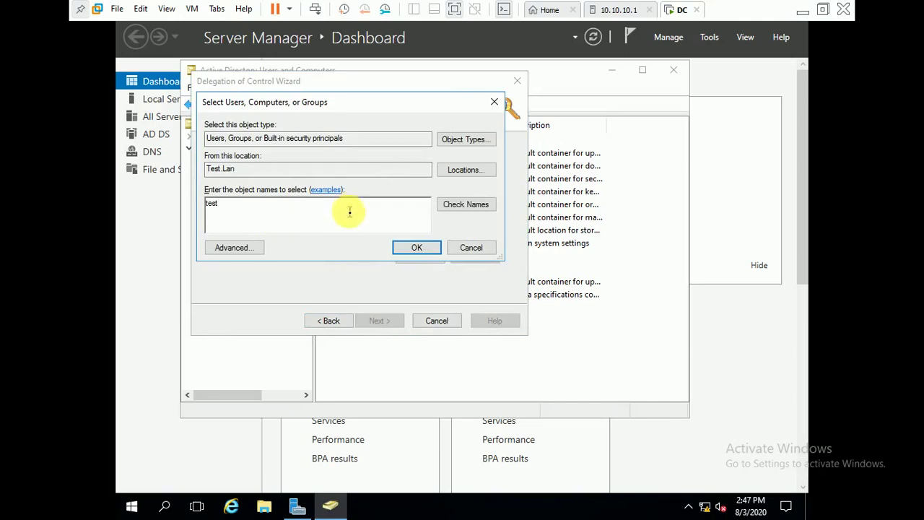
left_click(457, 205)
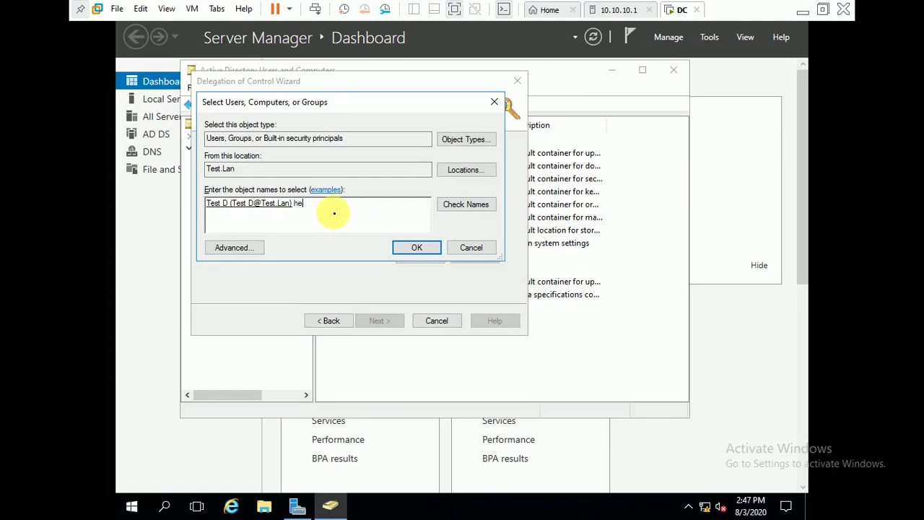
left_click(467, 208)
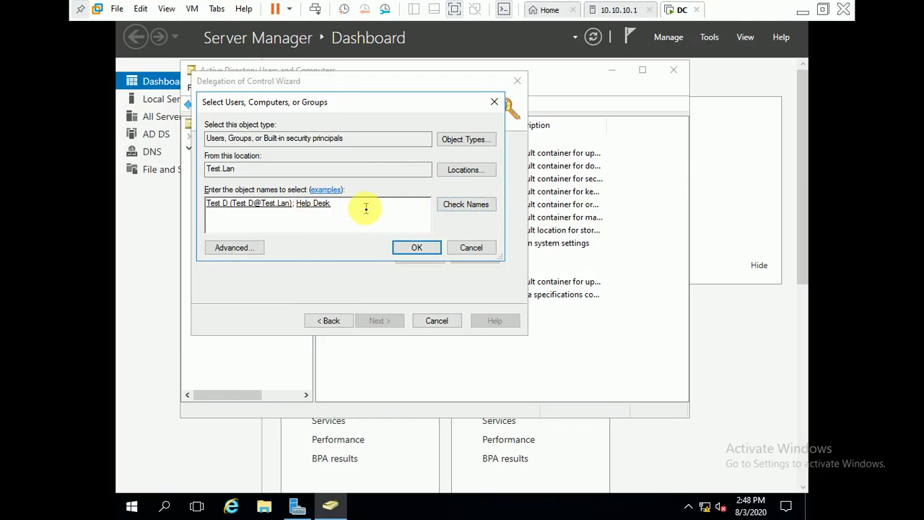
key("BackSpace")
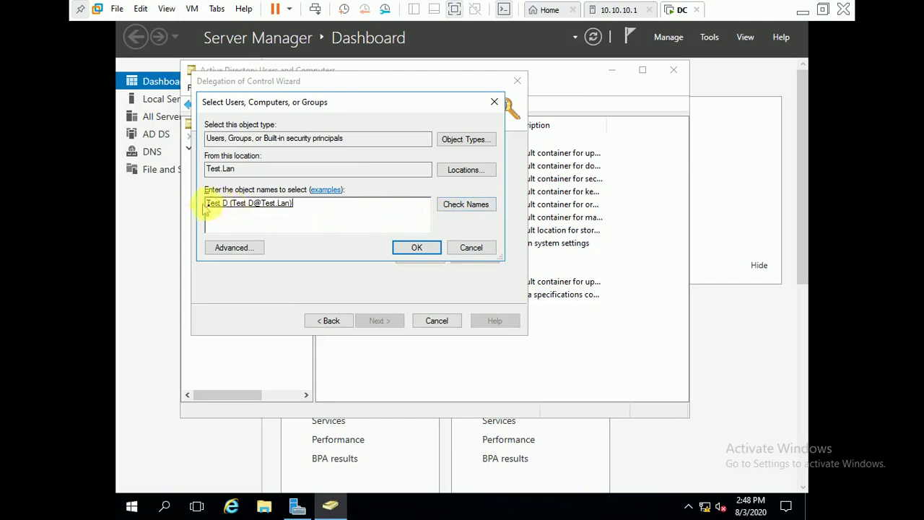
left_click(417, 247)
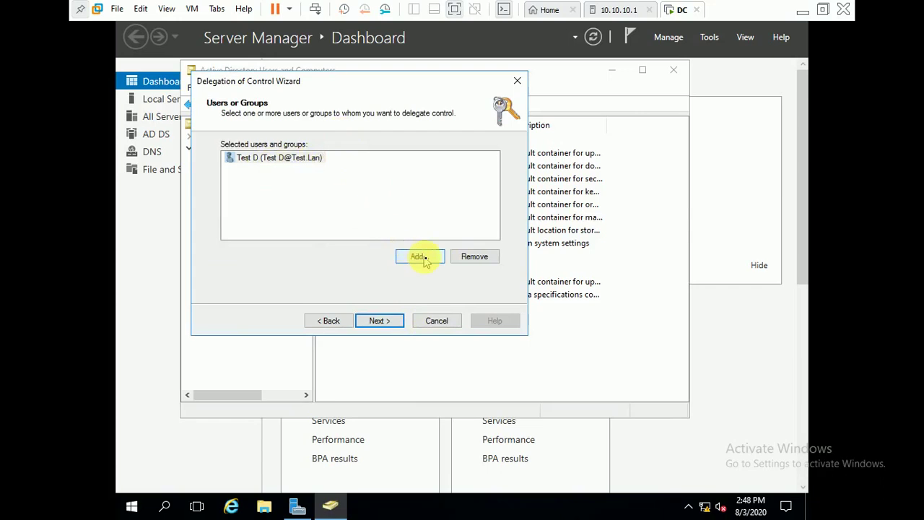
Try a custom task limited to specific object types, then go back to Tasks to Delegate.
left_click(378, 320)
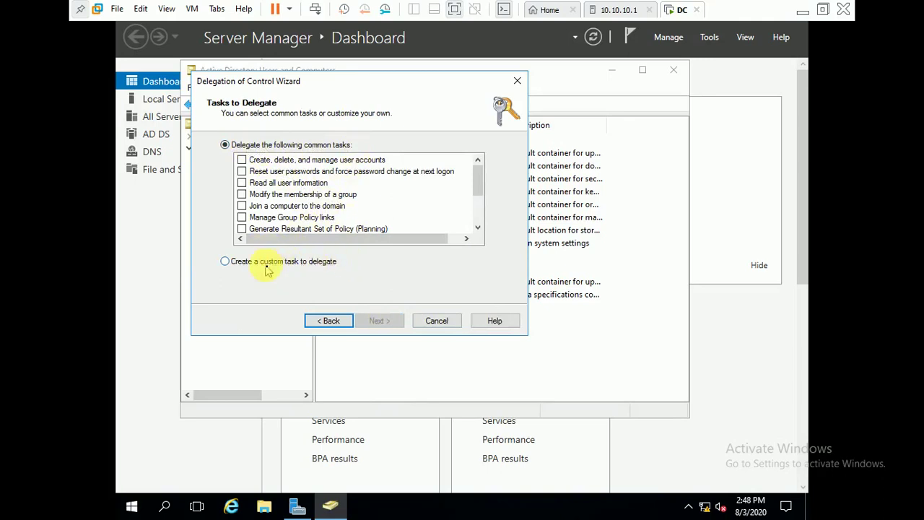
left_click(244, 265)
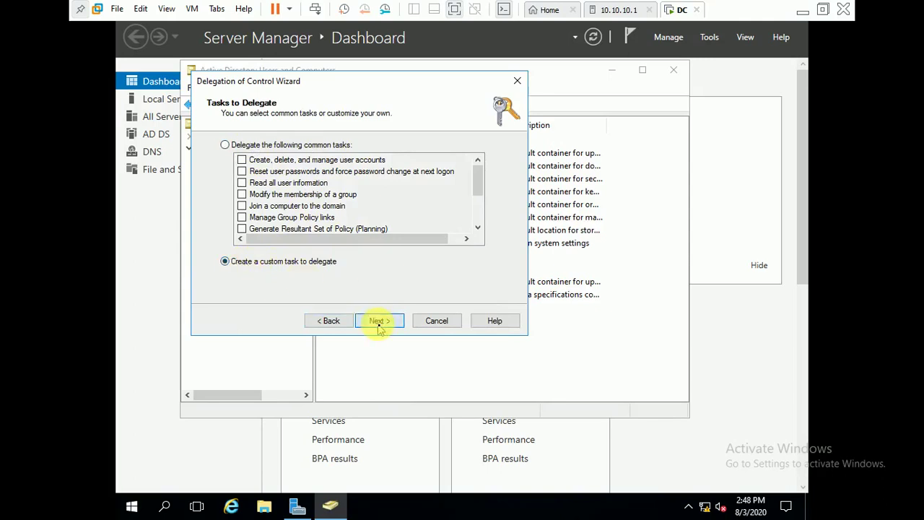
left_click(379, 324)
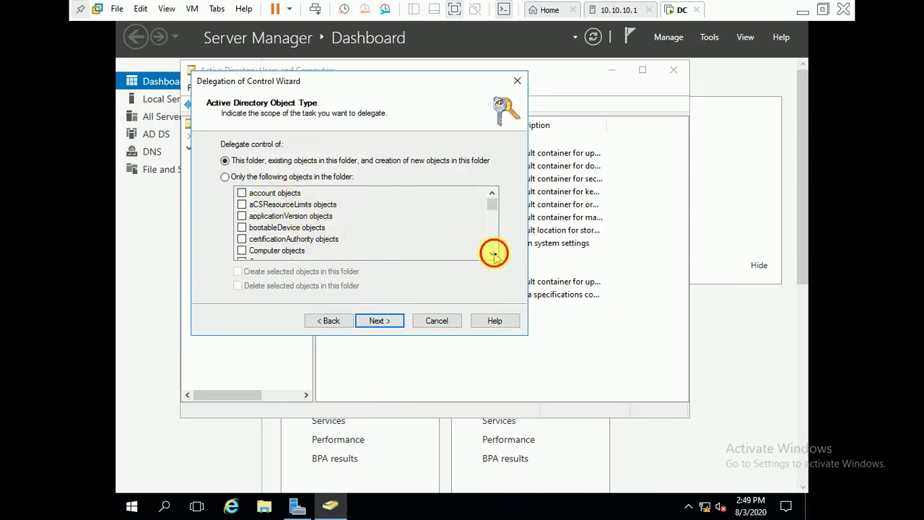
left_click(292, 179)
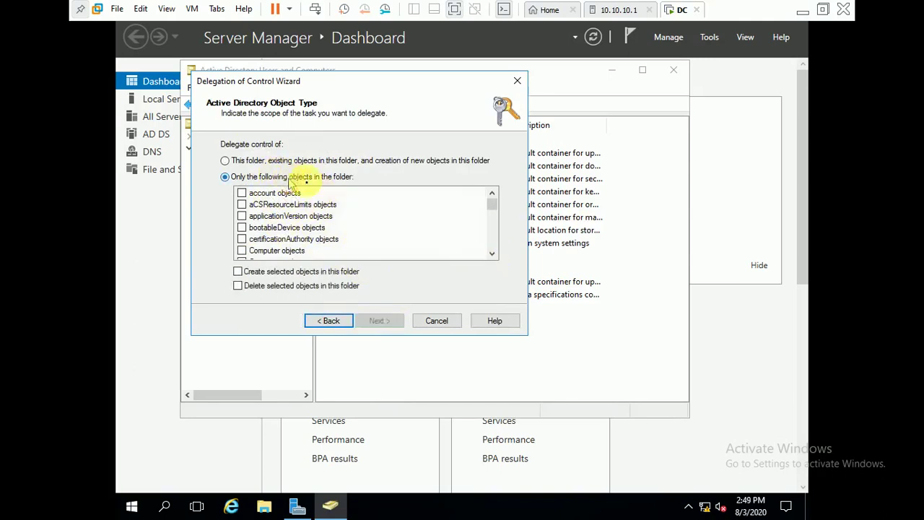
double_click(491, 254)
left_click(492, 254)
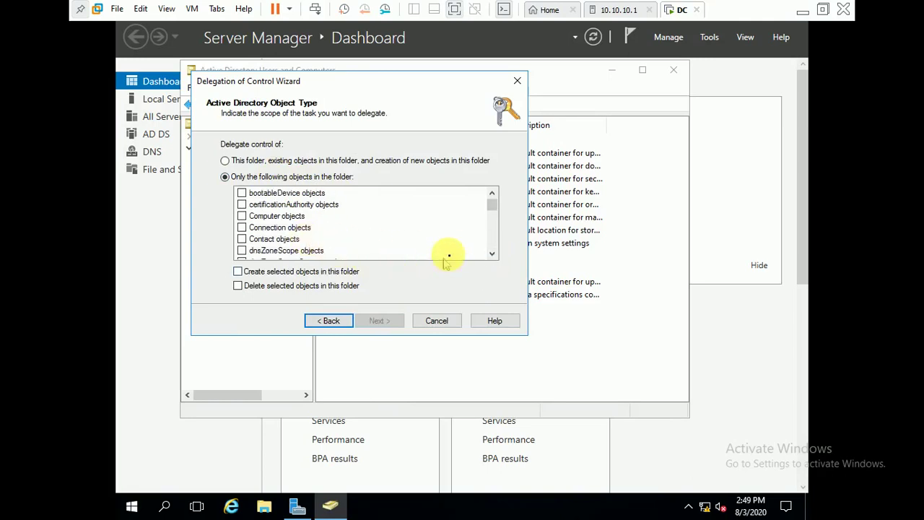
scroll(492, 244, "down", 4)
scroll(494, 247, "down", 12)
scroll(494, 247, "down", 5)
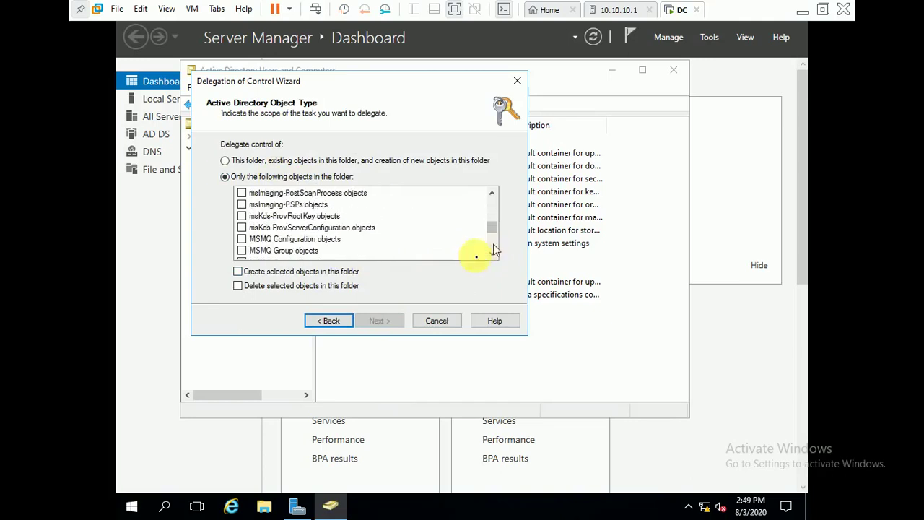
left_click(331, 321)
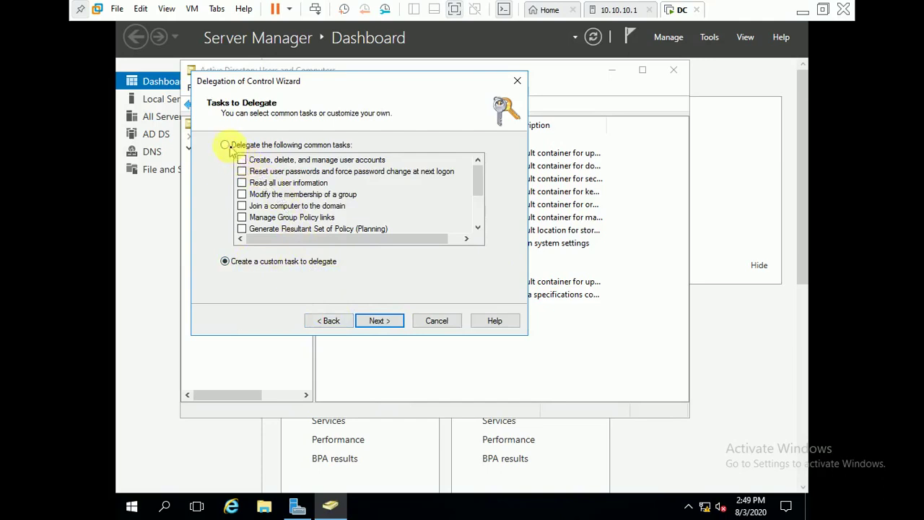
Delegate 'Reset user passwords and force password change at next logon' and finish the wizard.
left_click(226, 145)
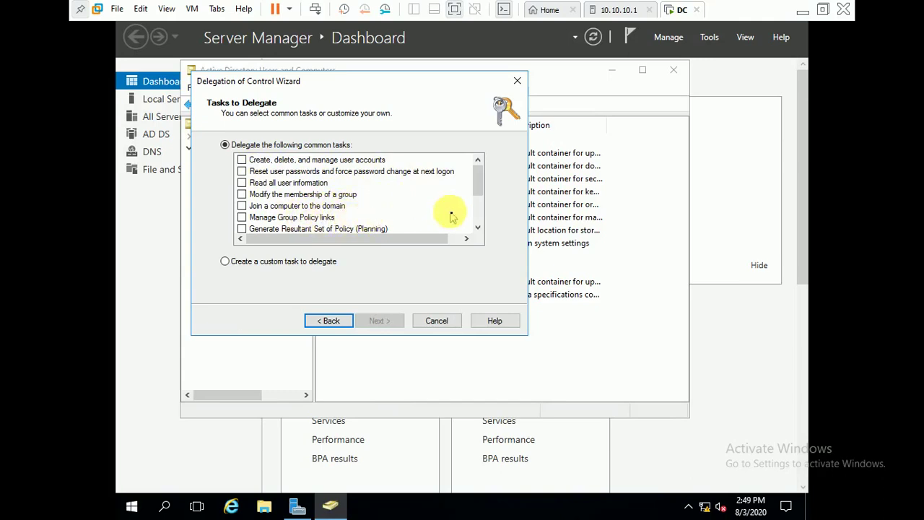
left_click(478, 226)
left_click(477, 226)
left_click(477, 226)
left_click(478, 226)
left_click(477, 226)
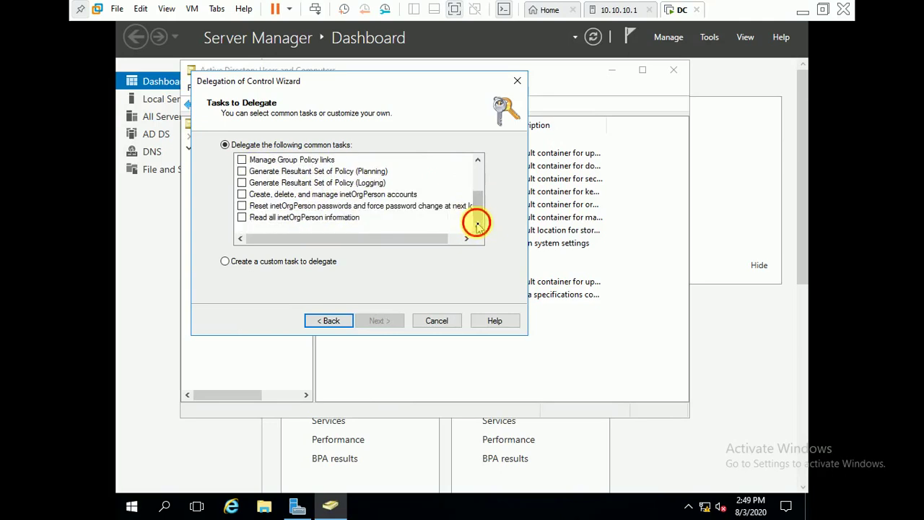
left_click(480, 169)
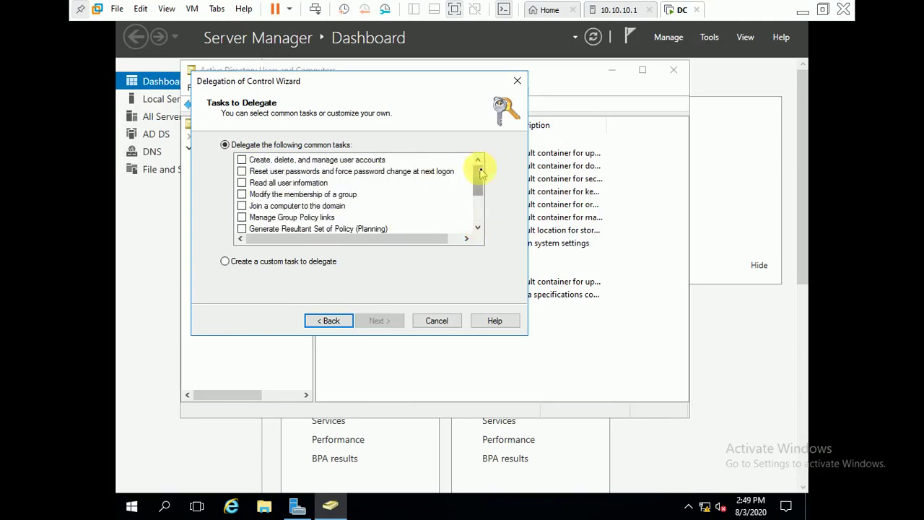
left_click(242, 171)
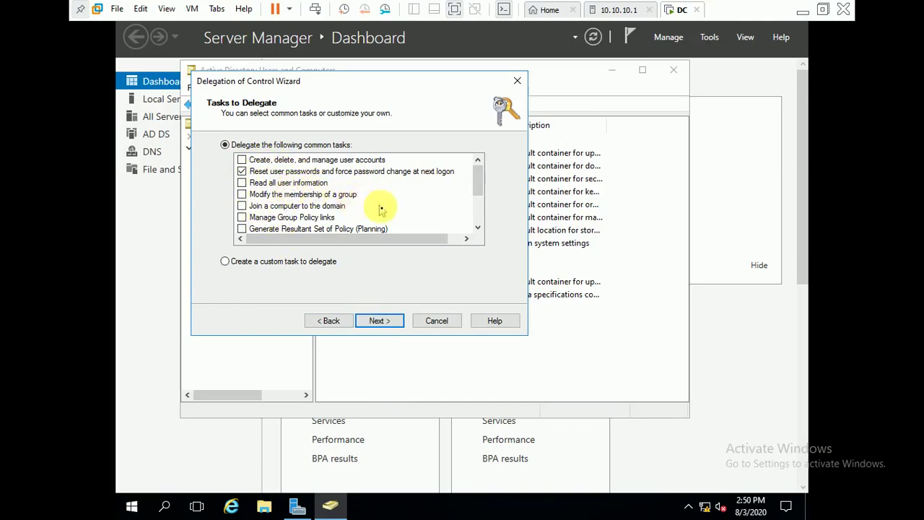
left_click(389, 323)
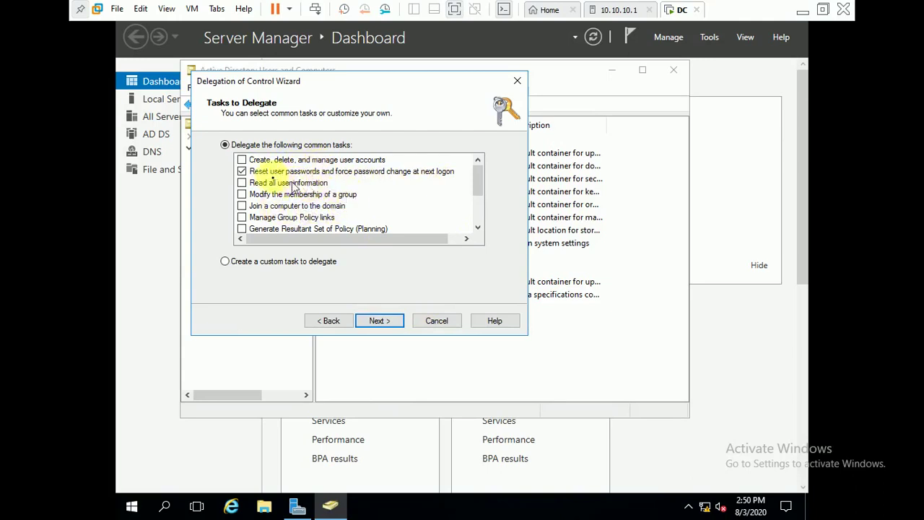
left_click(380, 321)
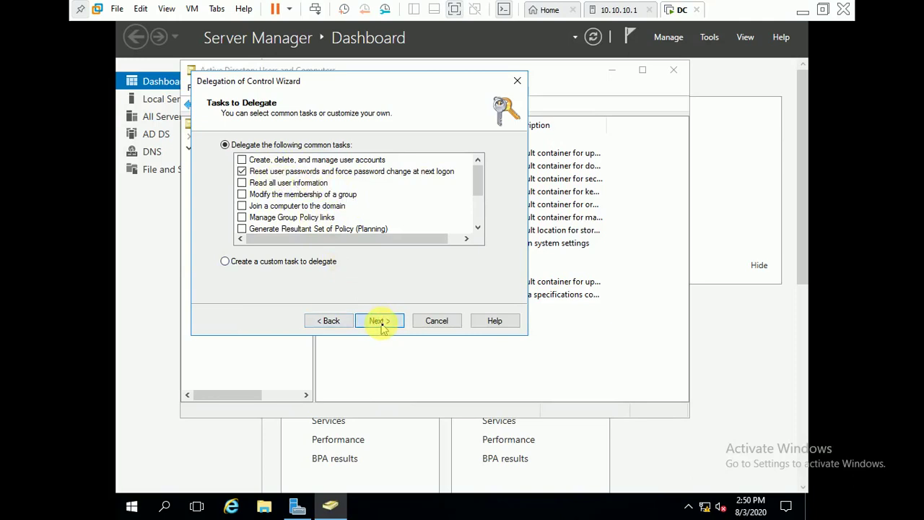
left_click(382, 323)
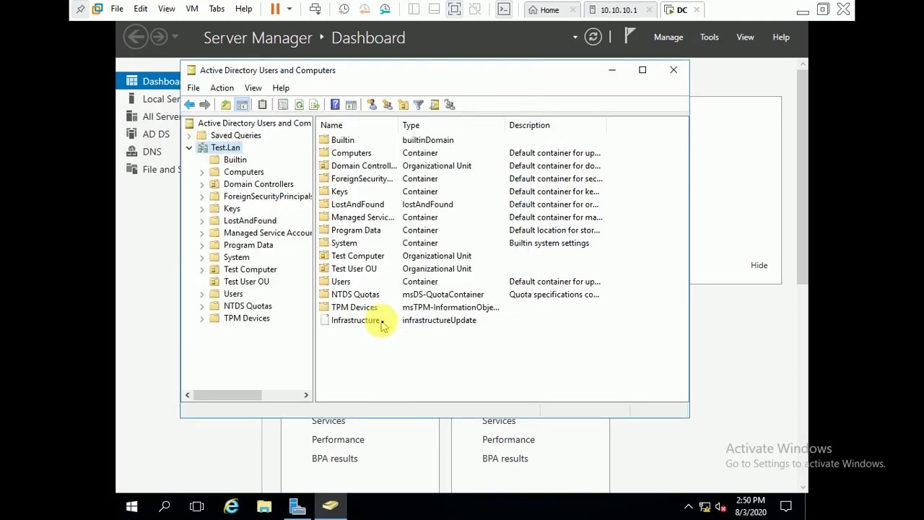
Close Active Directory Users and Computers and minimize Server Manager to reveal the desktop.
left_click(674, 71)
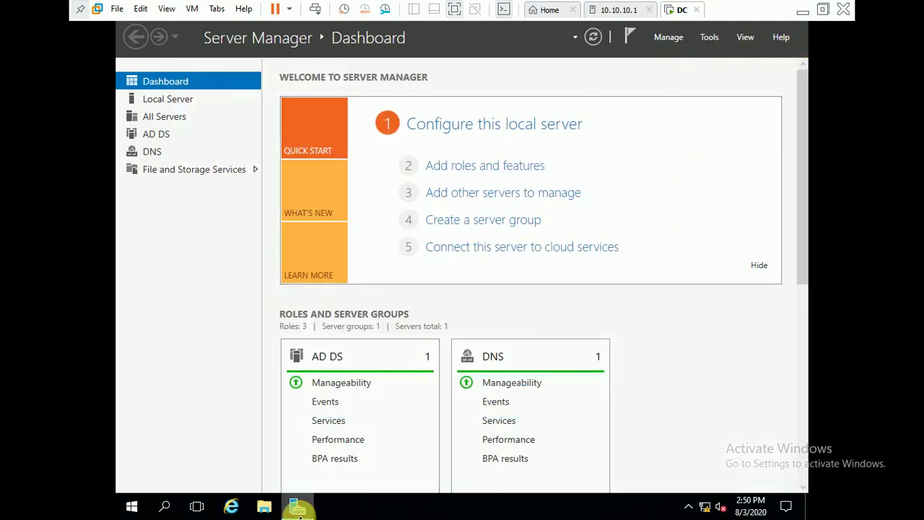
left_click(298, 508)
left_click(338, 311)
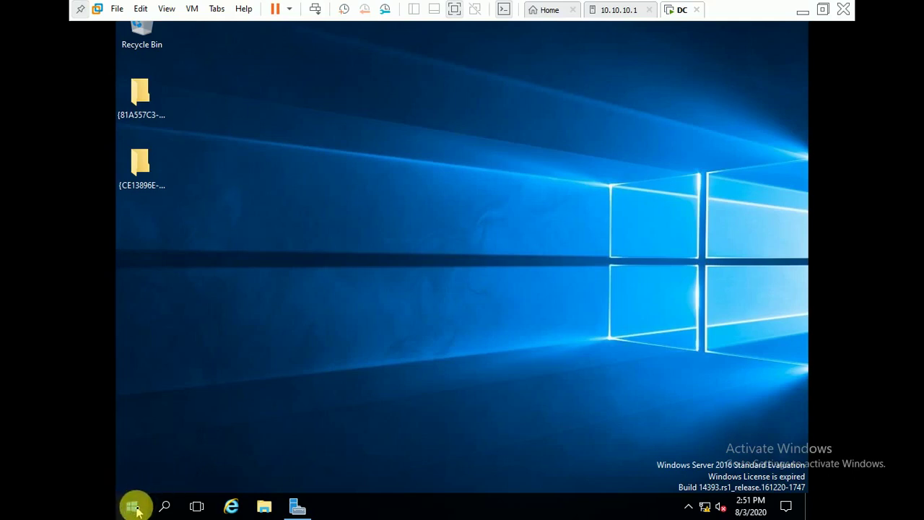
Reopen Server Manager from the Start menu, then minimize it again.
left_click(134, 506)
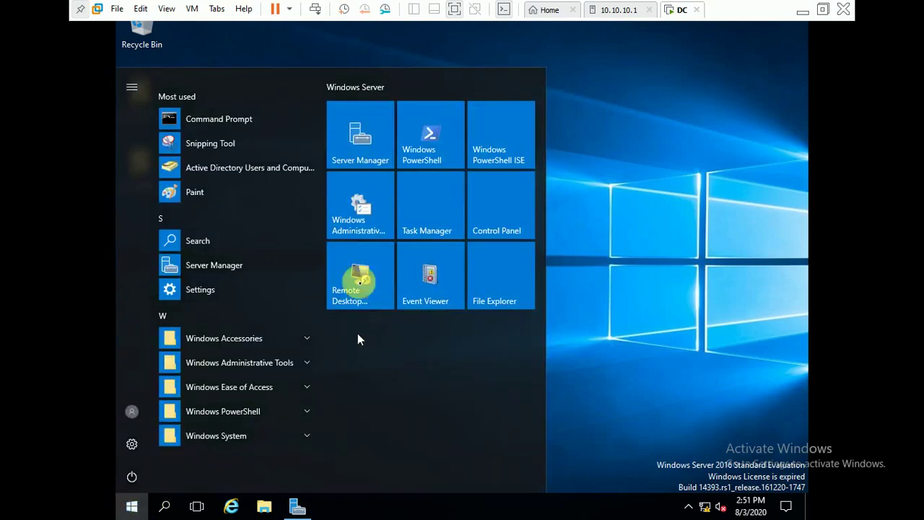
left_click(369, 148)
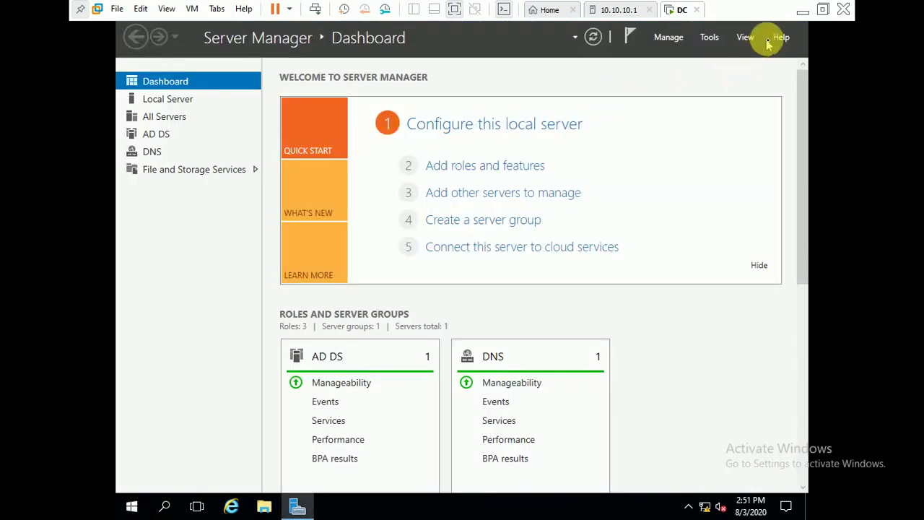
left_click(298, 507)
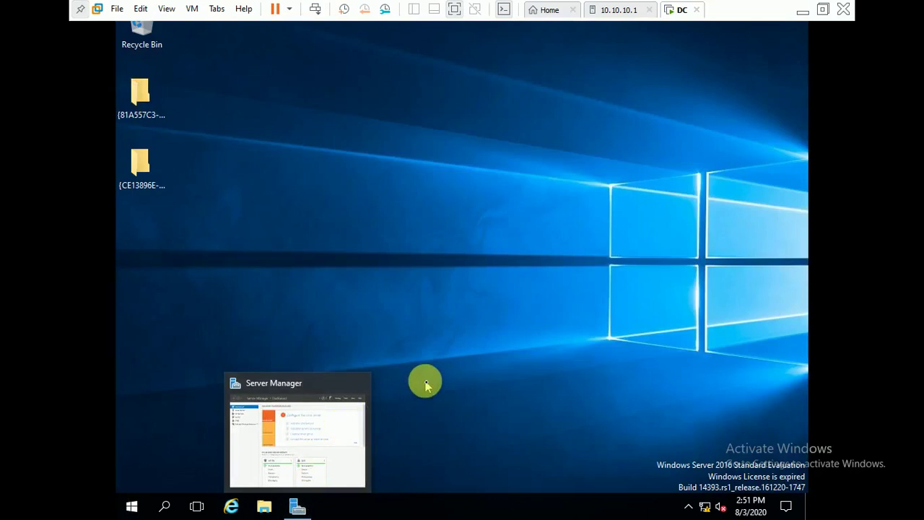
Sign out of the session and send Ctrl+Alt+Del to bring up the sign-in prompt.
left_click(130, 509)
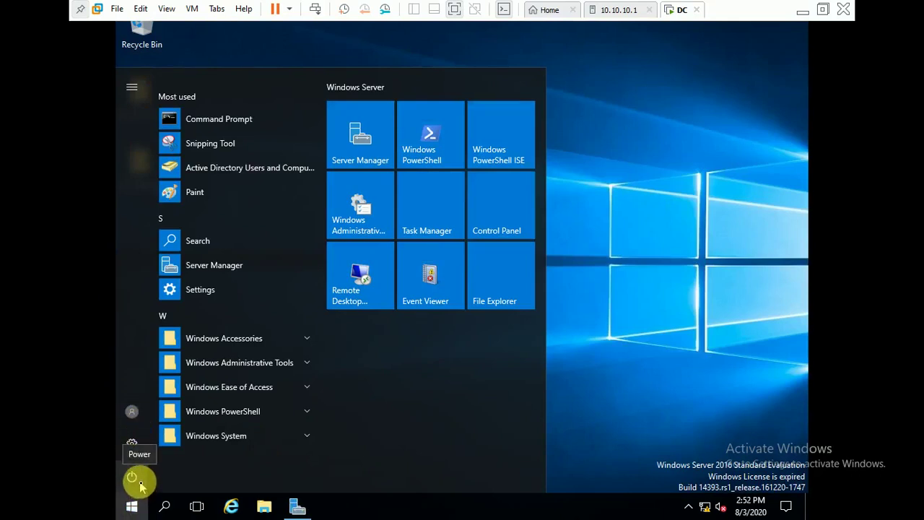
left_click(131, 420)
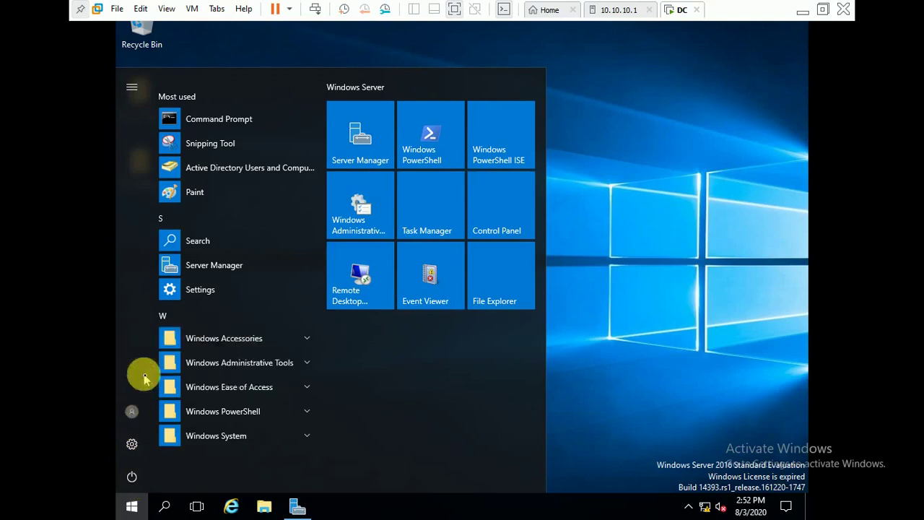
left_click(141, 376)
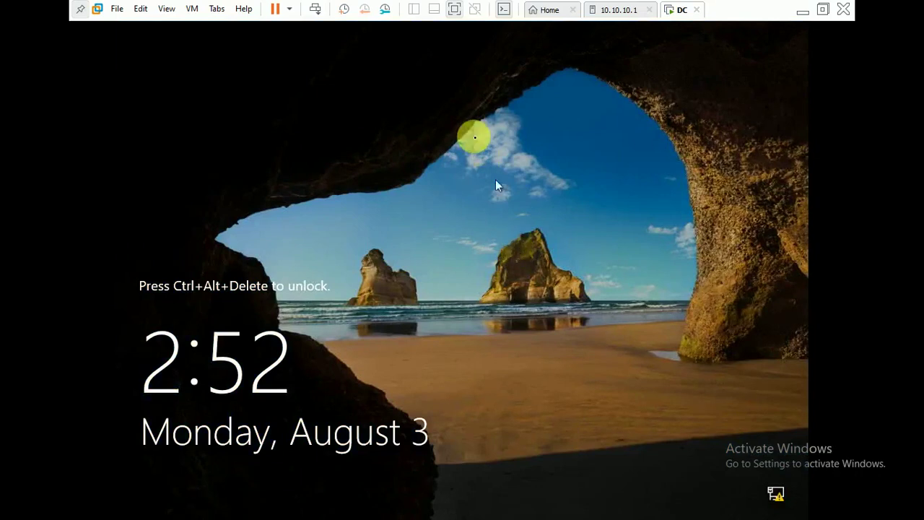
left_click(315, 11)
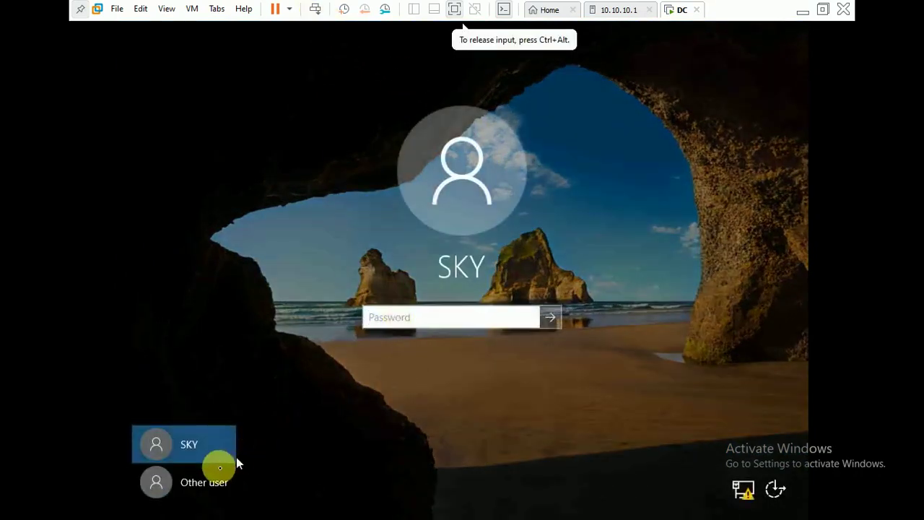
Attempt signing in as Other user Test D and dismiss the disallowed sign-in method error.
left_click(212, 478)
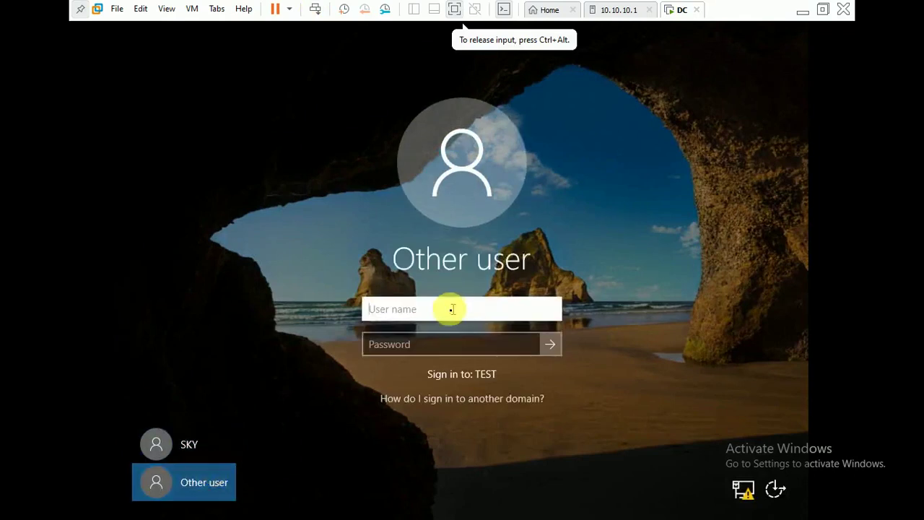
type("test d")
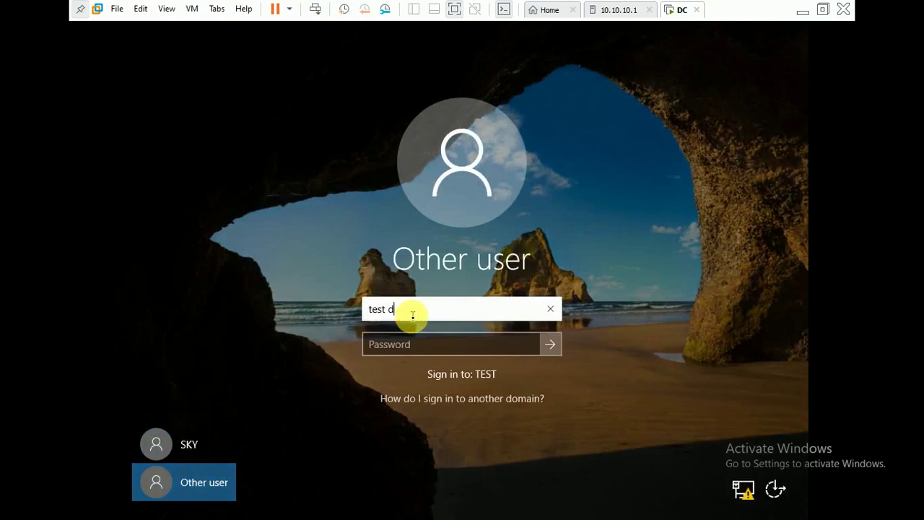
key("Tab")
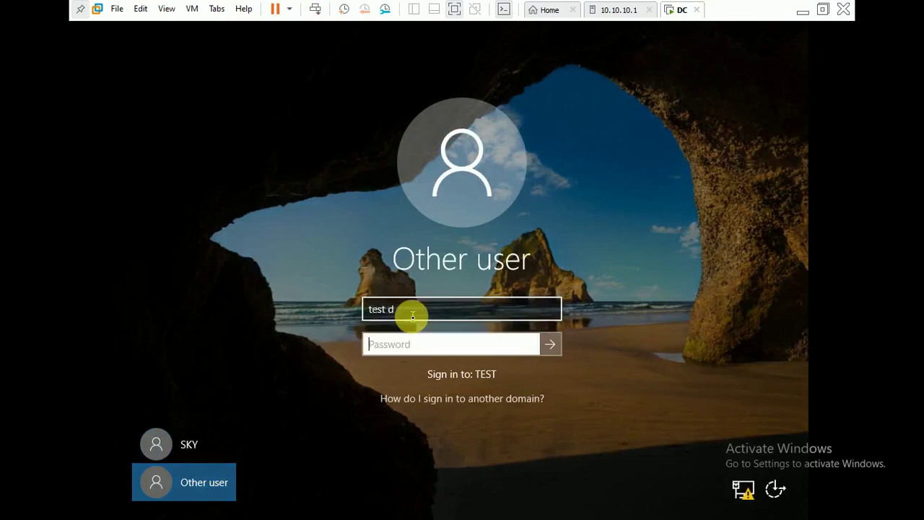
type("••")
left_click(550, 345)
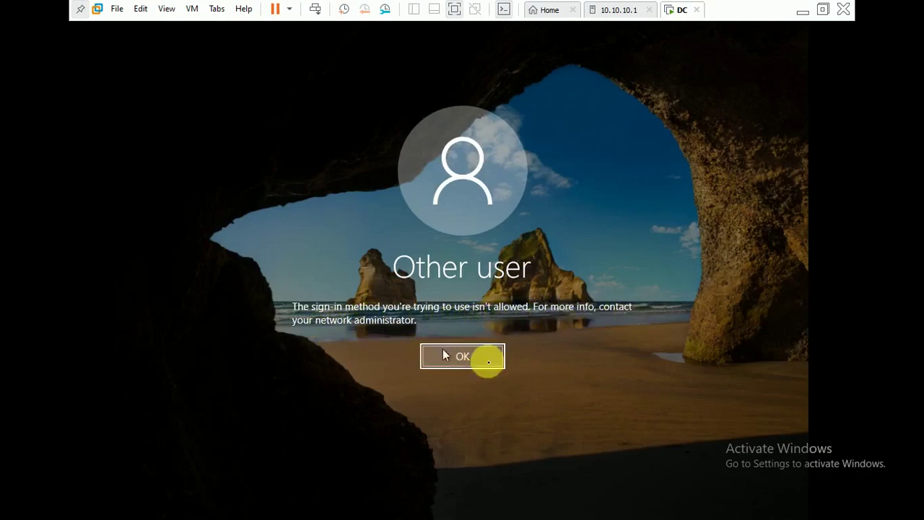
left_click(470, 361)
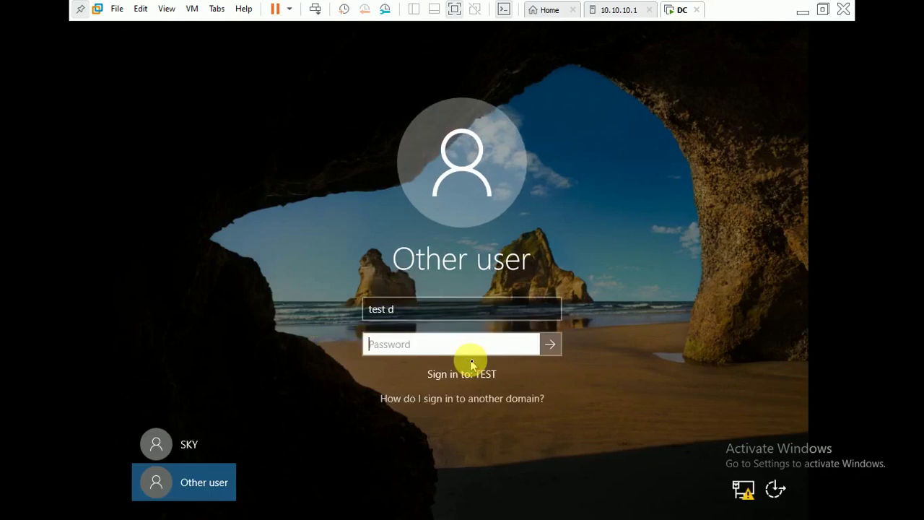
Sign back in with the original administrator account and its password.
left_click(176, 442)
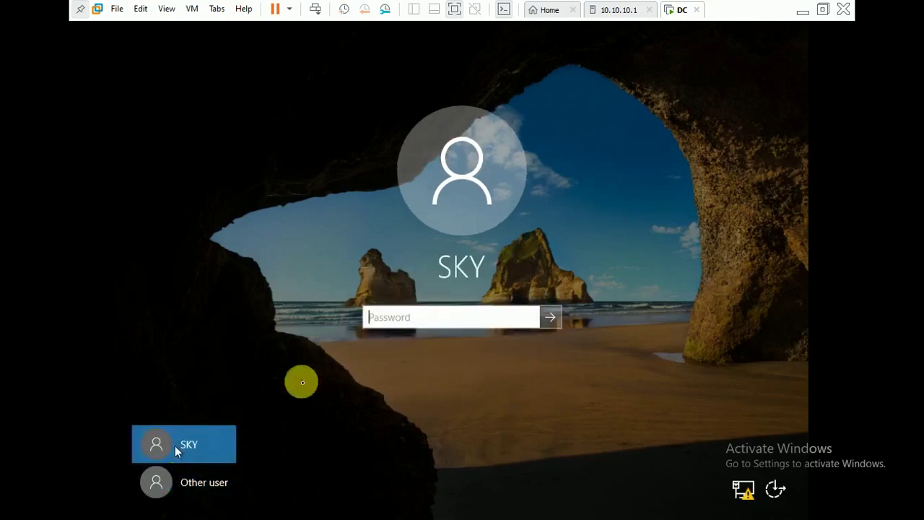
left_click(388, 323)
type("*")
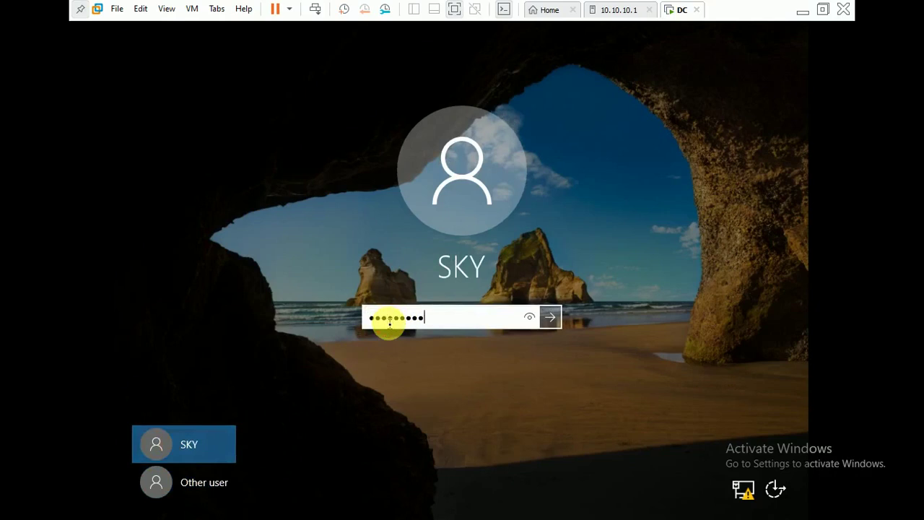
type("*********")
key("Return")
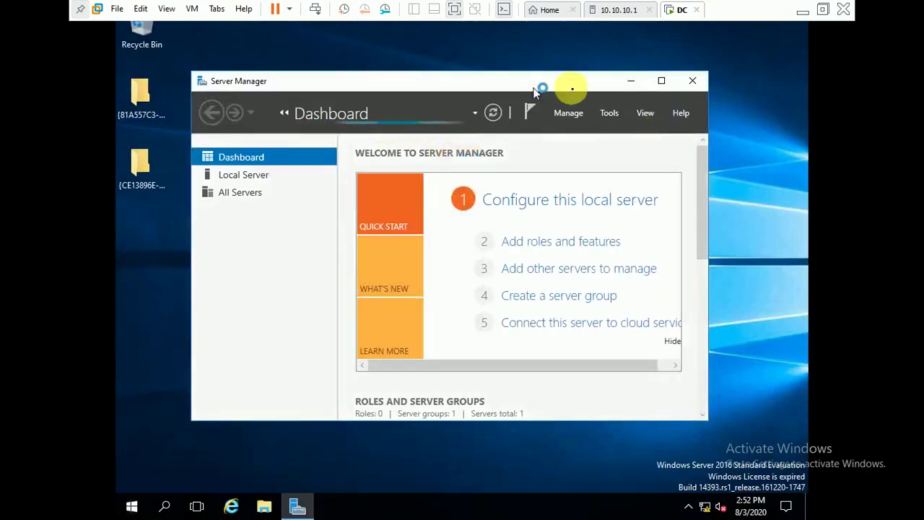
Launch Group Policy Management from Server Manager's Tools and view Group Policy Objects.
left_click(610, 113)
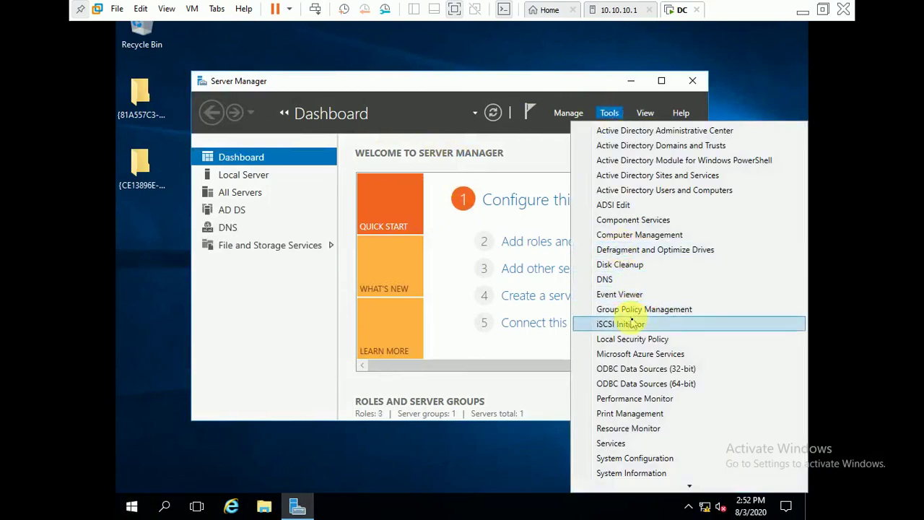
left_click(630, 309)
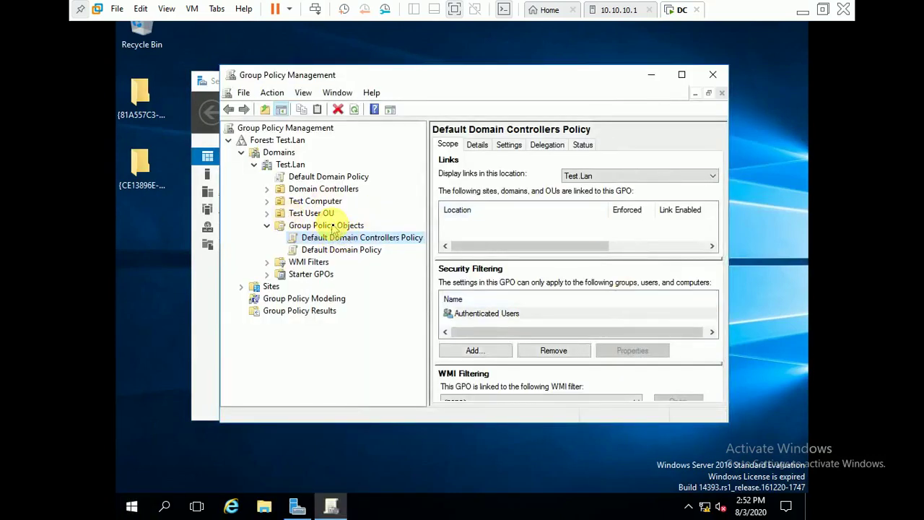
left_click(332, 226)
Open the Default Domain Controllers Policy in Group Policy Management Editor.
left_click(329, 239)
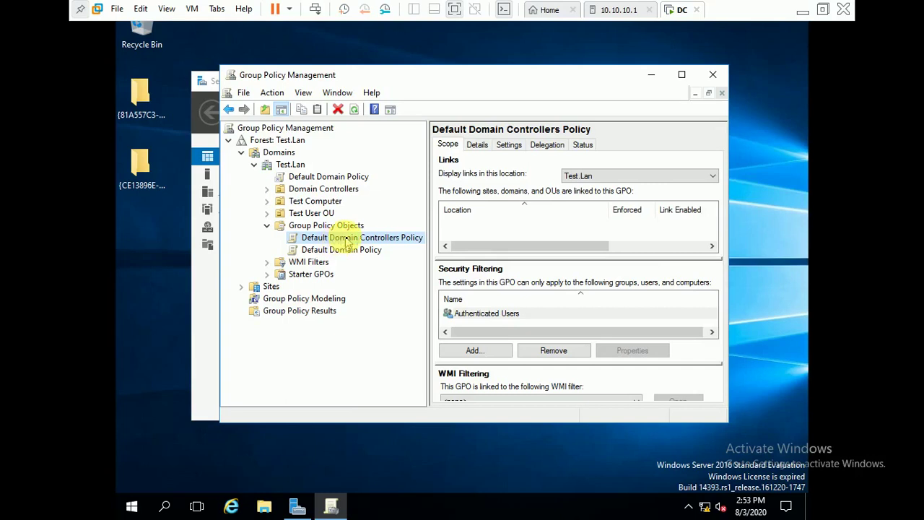
right_click(345, 239)
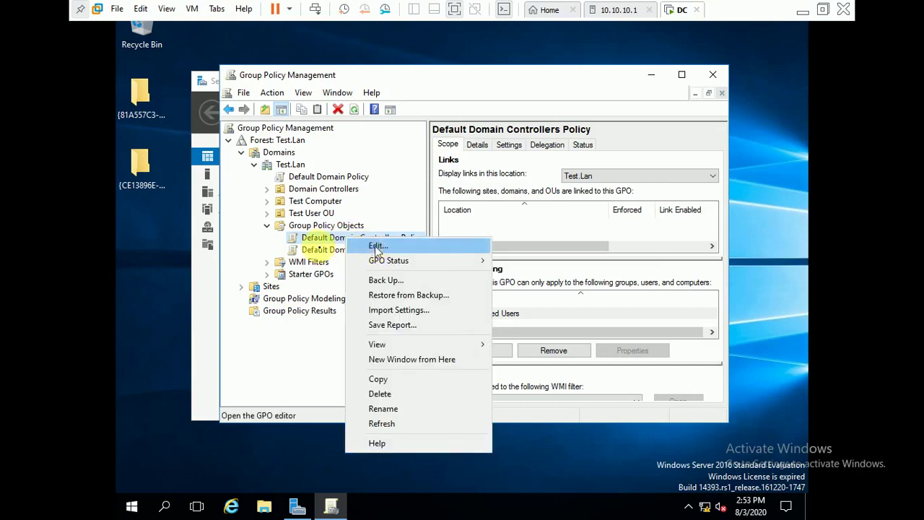
left_click(308, 250)
left_click(328, 239)
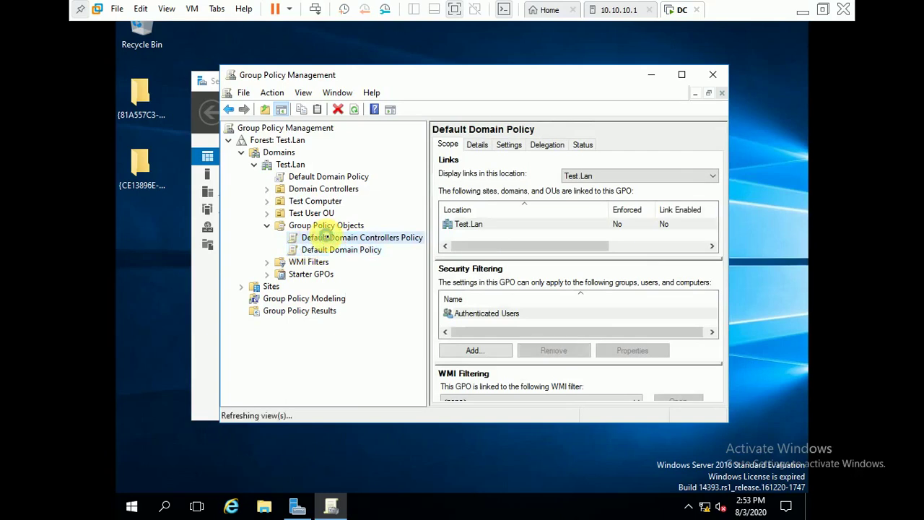
right_click(385, 245)
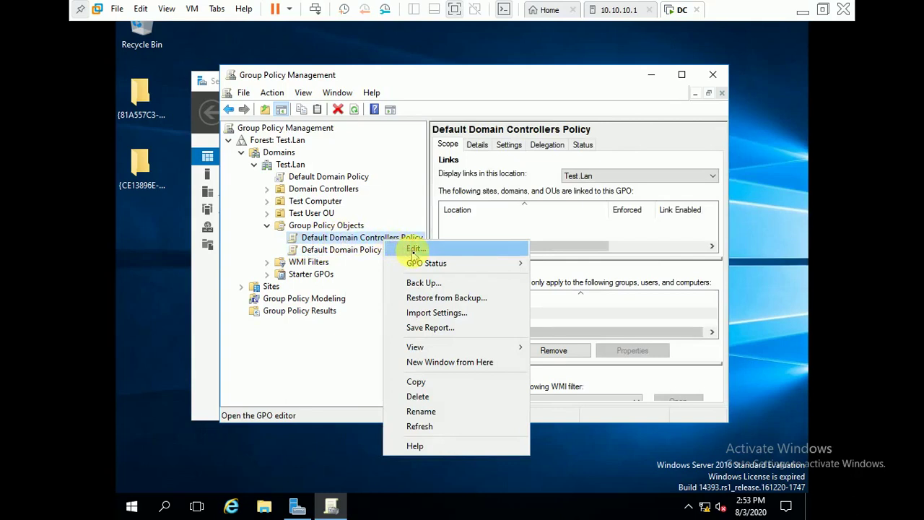
left_click(414, 252)
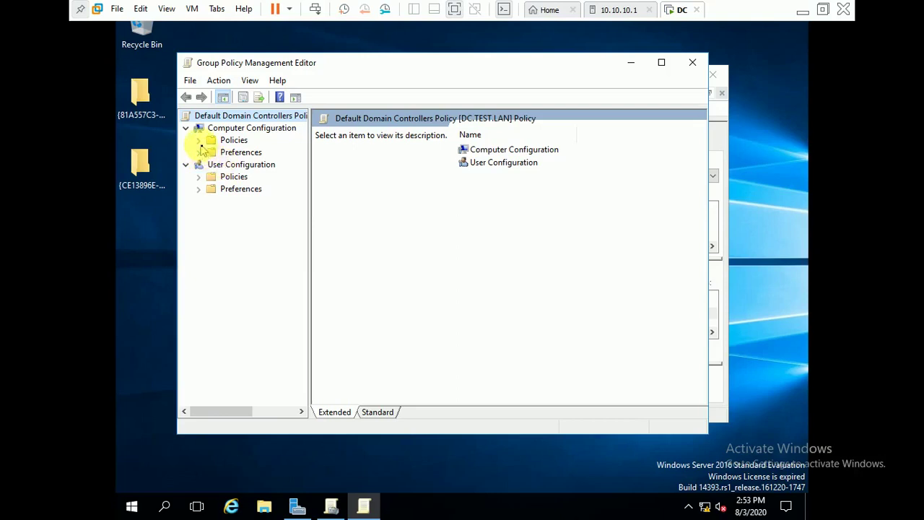
Navigate to Security Settings > Local Policies > User Rights Assignment and open Allow log on locally.
left_click(199, 141)
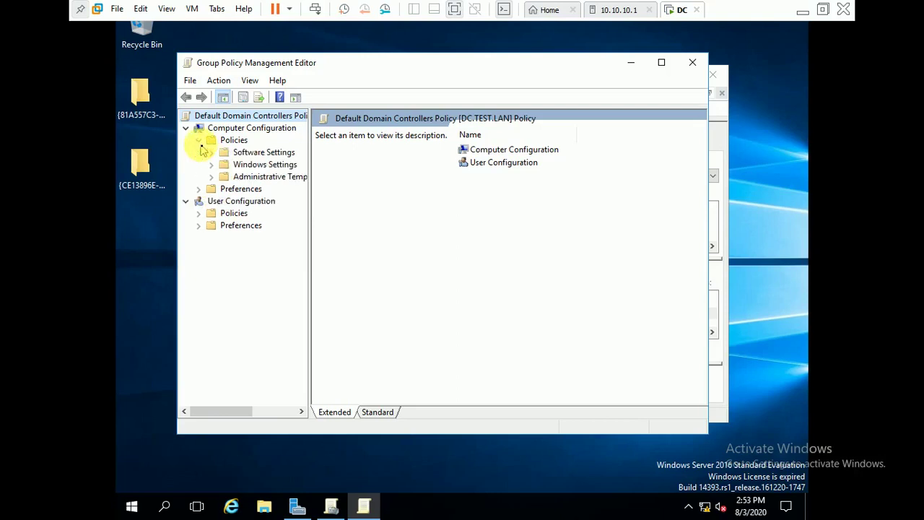
left_click(262, 163)
double_click(261, 164)
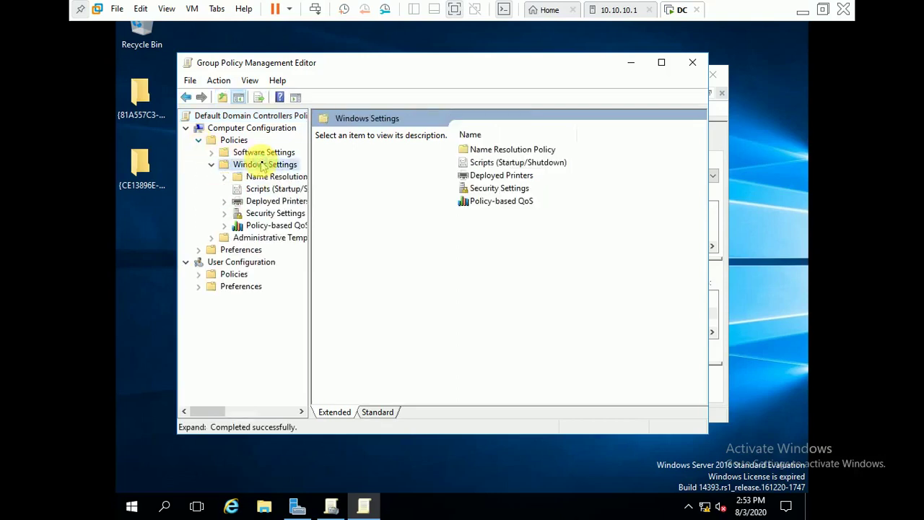
double_click(498, 189)
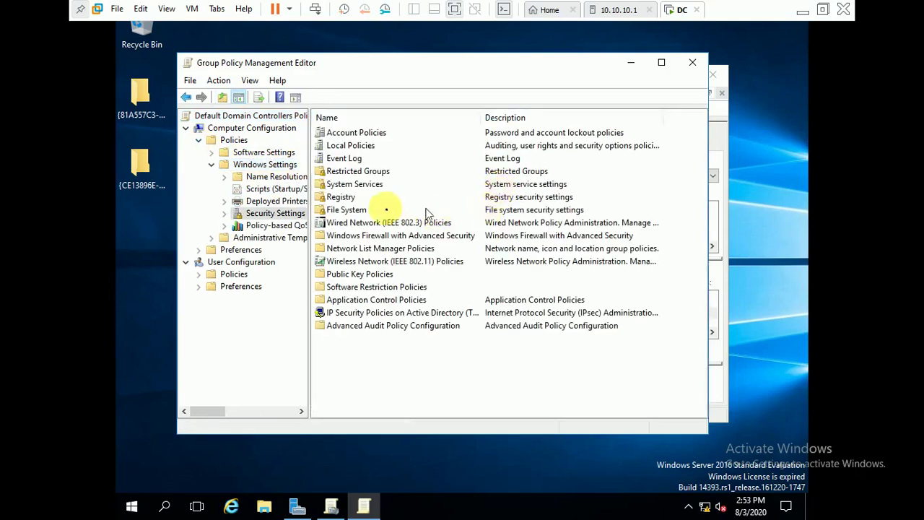
double_click(352, 147)
left_click(374, 146)
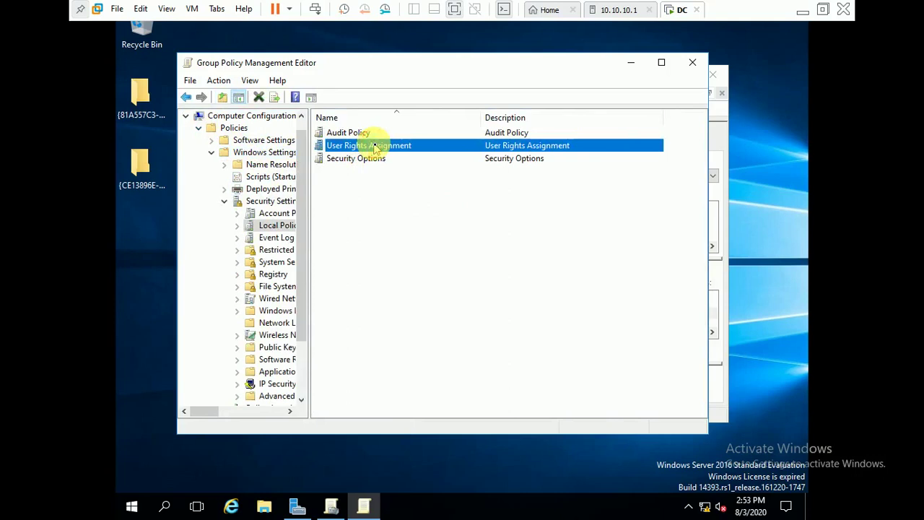
double_click(374, 146)
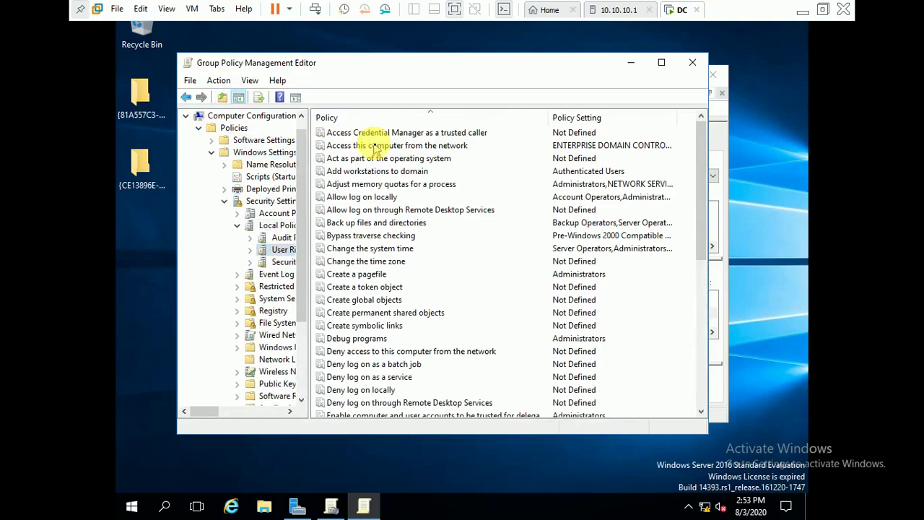
double_click(395, 199)
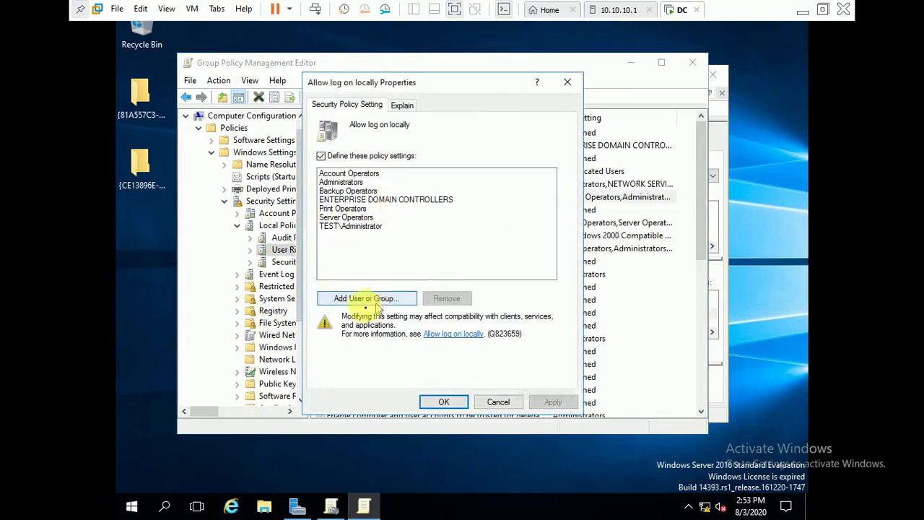
Add TEST\Test D and TEST\Help Desk to Allow log on locally and apply.
left_click(369, 302)
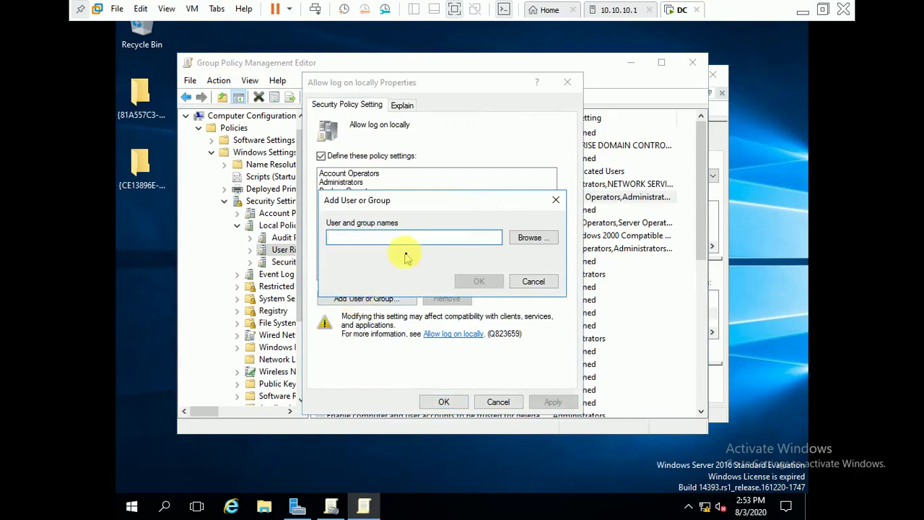
left_click(532, 239)
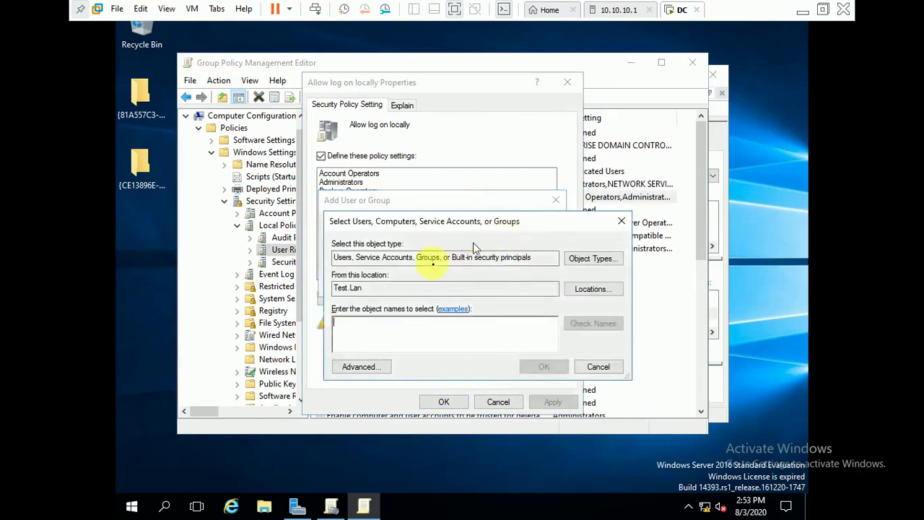
type("test")
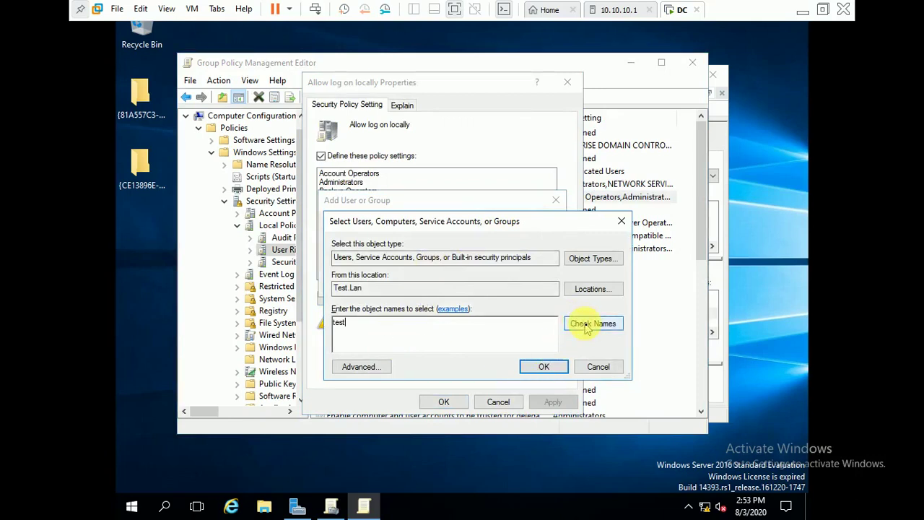
left_click(586, 326)
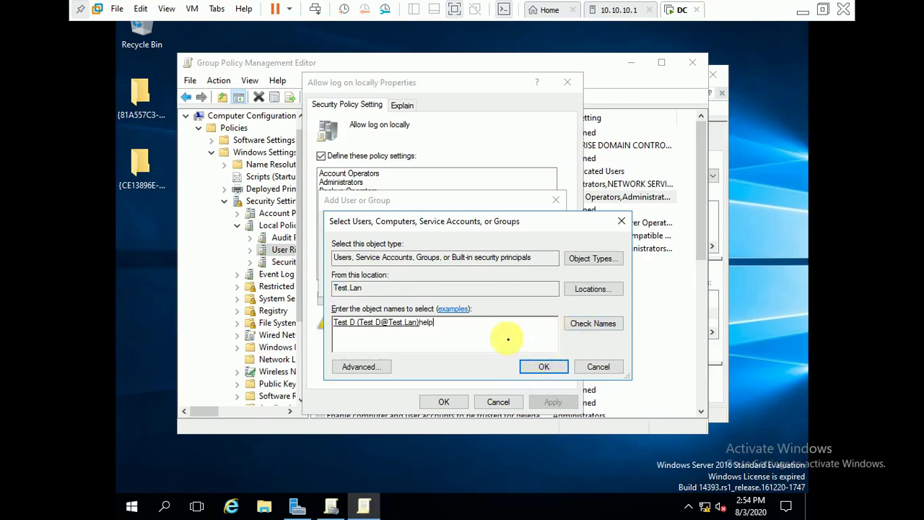
left_click(596, 328)
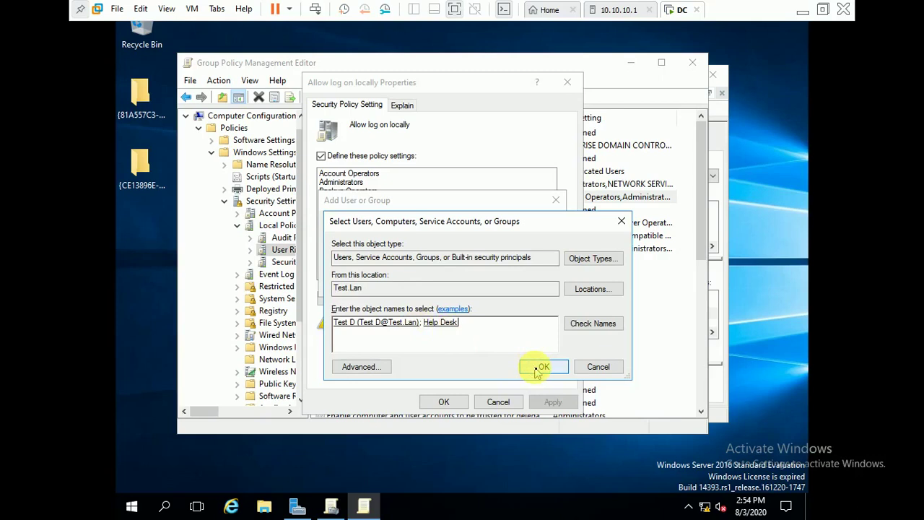
left_click(540, 367)
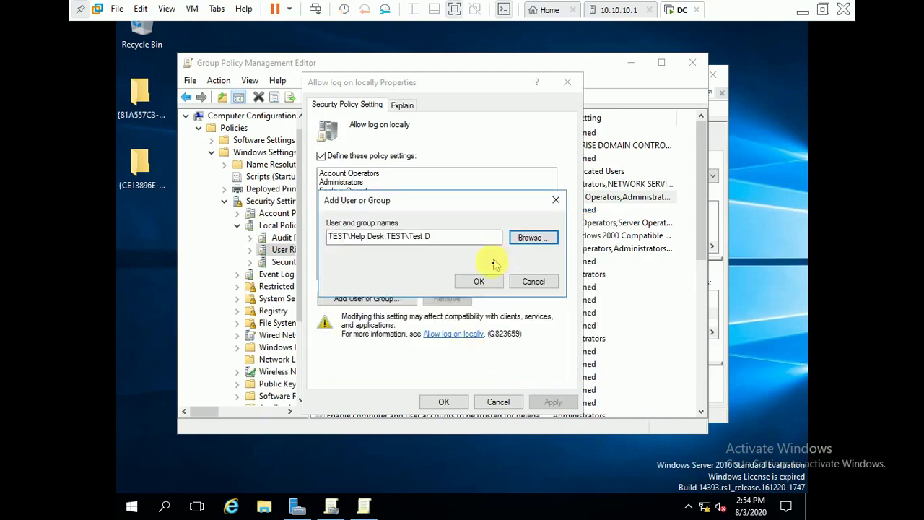
left_click(478, 281)
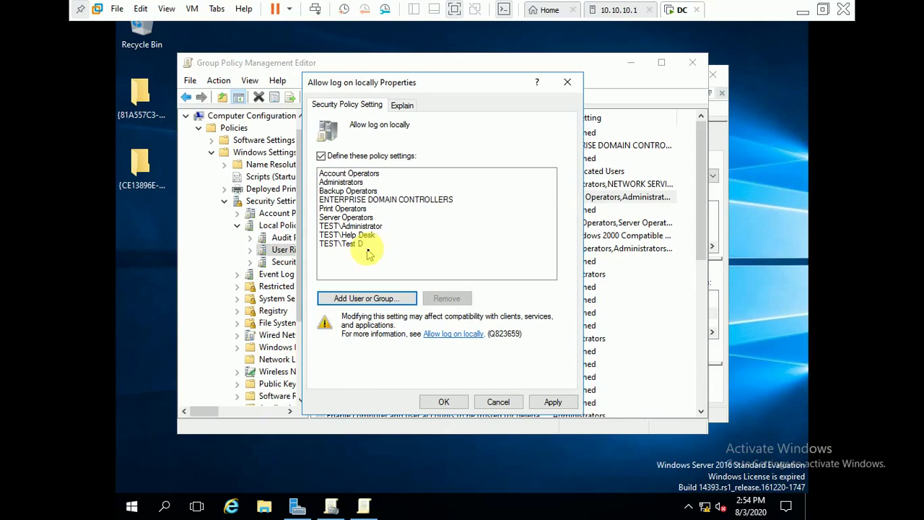
left_click(359, 246)
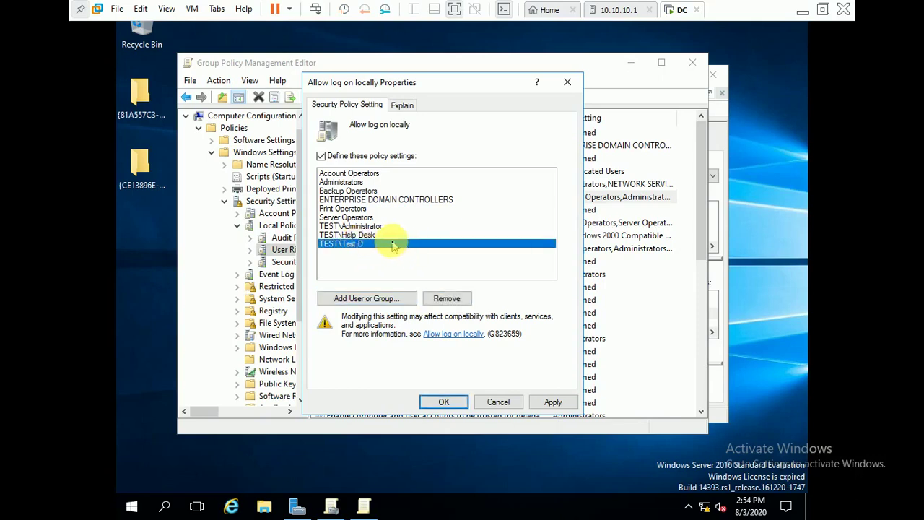
left_click(551, 406)
left_click(444, 402)
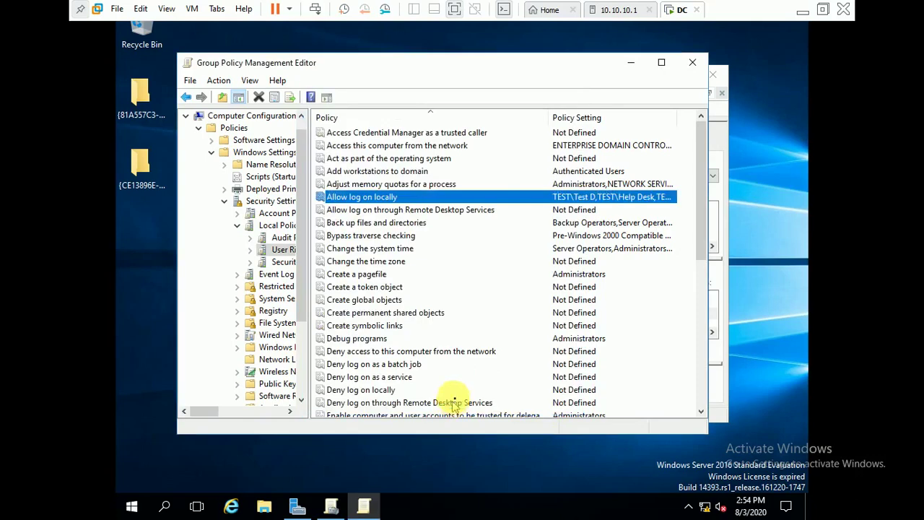
Link the existing Default Domain Controllers Policy to the Domain Controllers container.
left_click(690, 62)
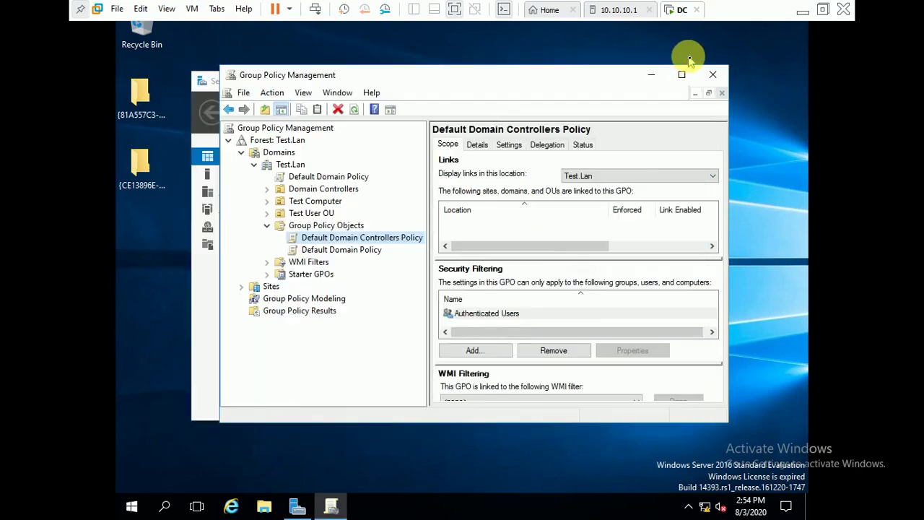
left_click(298, 190)
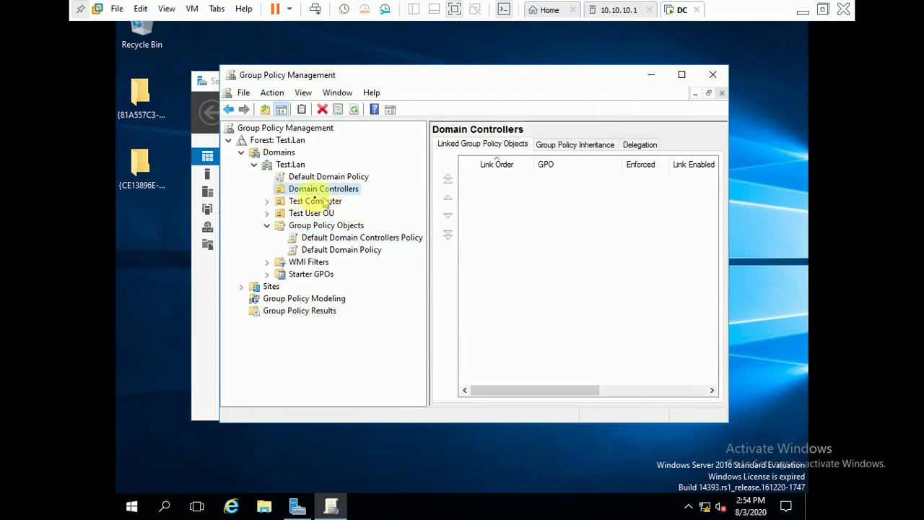
right_click(306, 191)
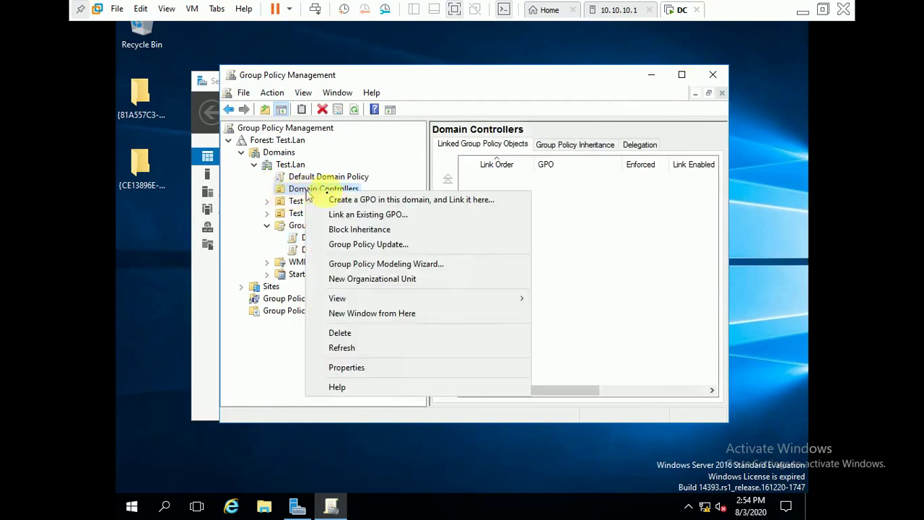
left_click(354, 215)
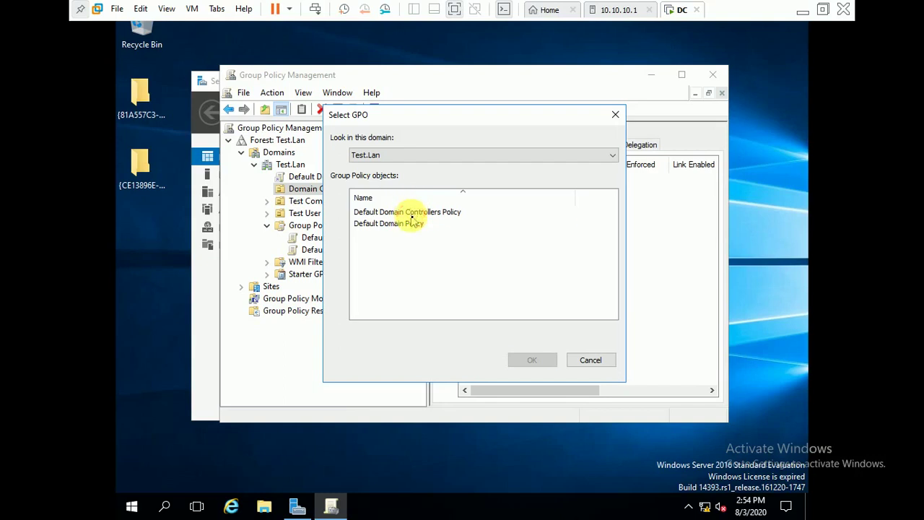
left_click(410, 212)
left_click(531, 361)
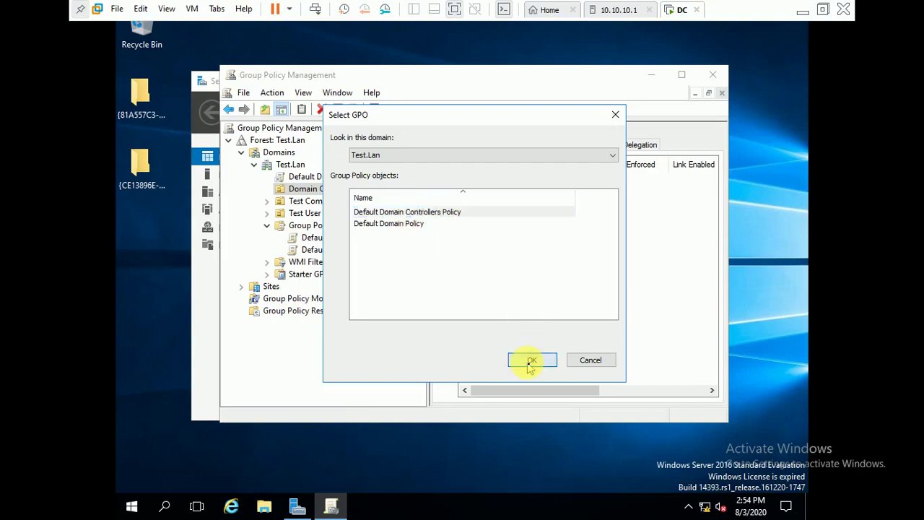
Dismiss the global policy change notice and close Group Policy Management.
left_click(377, 202)
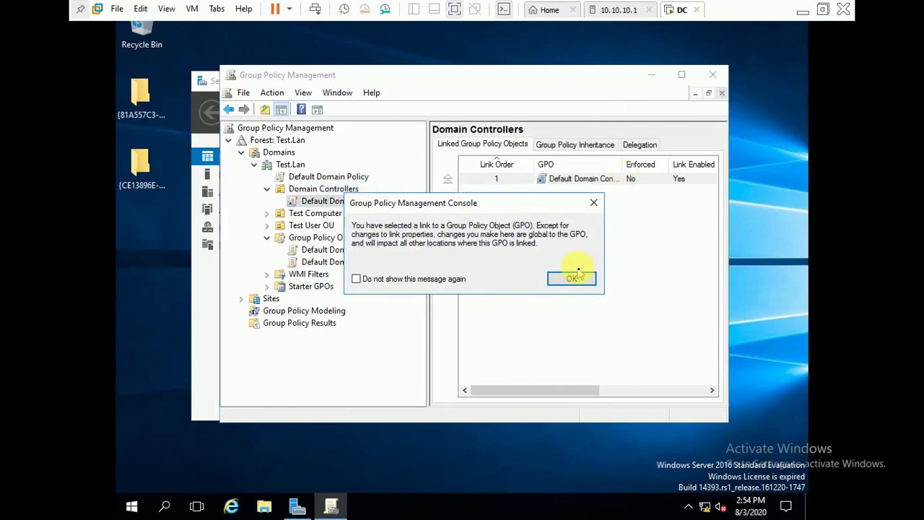
left_click(574, 278)
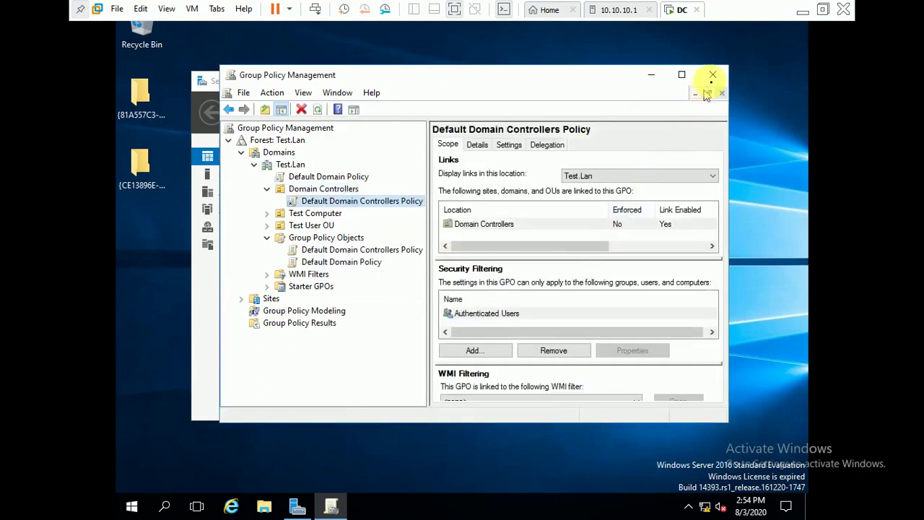
left_click(711, 75)
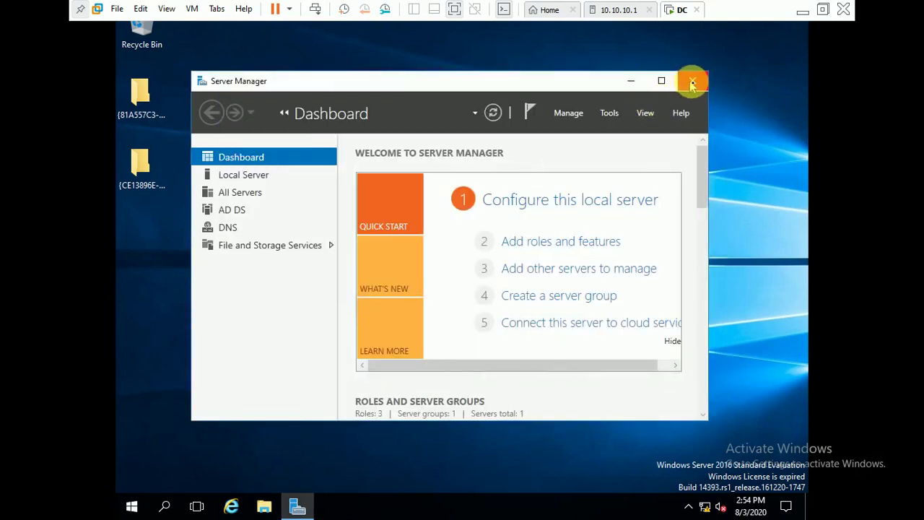
Run gpupdate /force in a Command Prompt opened via Run cmd, then close it.
left_click(692, 83)
key("super+r")
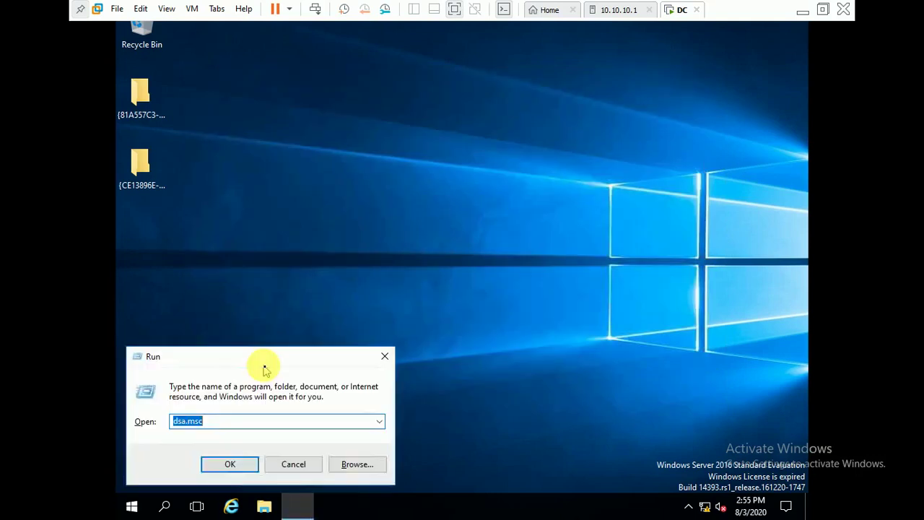
type("cmd")
key("Return")
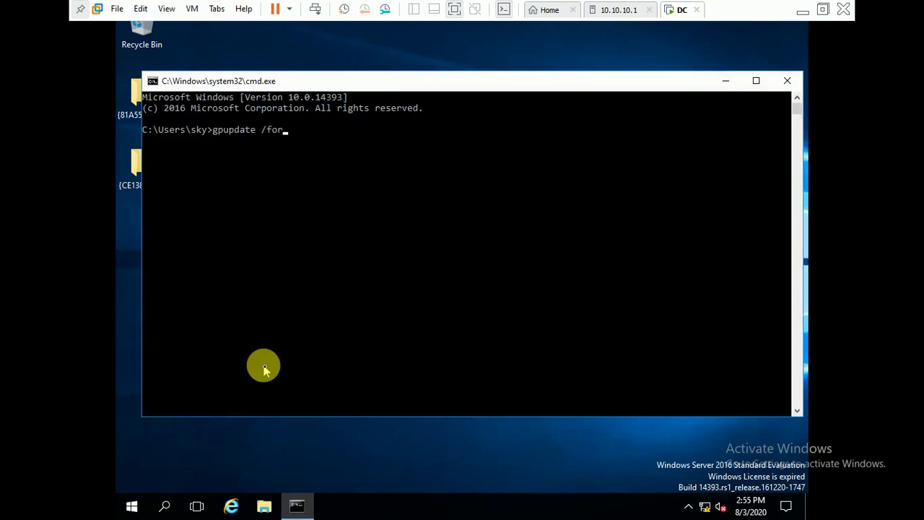
key("Return")
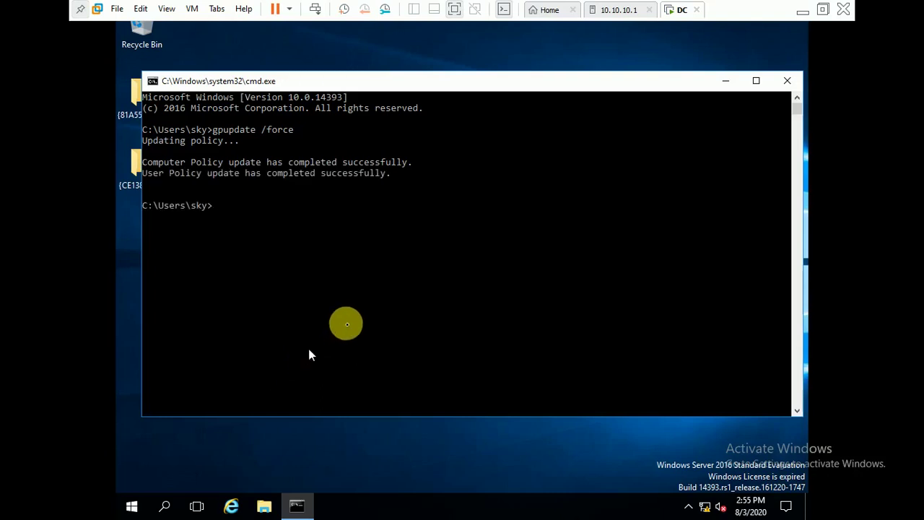
left_click(788, 82)
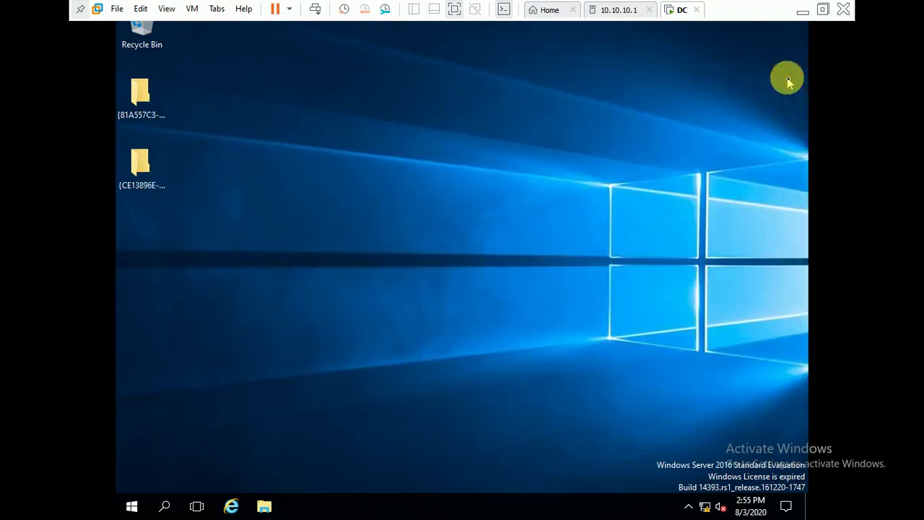
Sign out of the current account from the Start menu.
left_click(131, 505)
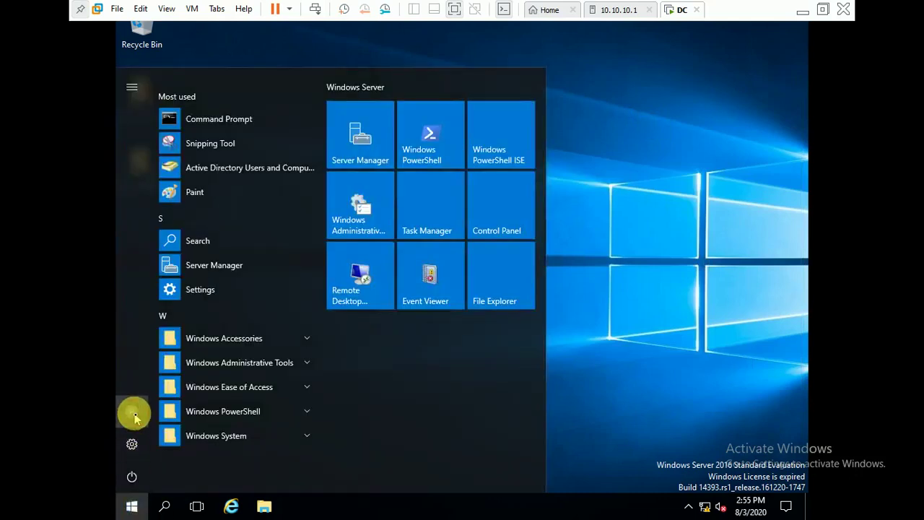
left_click(133, 415)
left_click(139, 378)
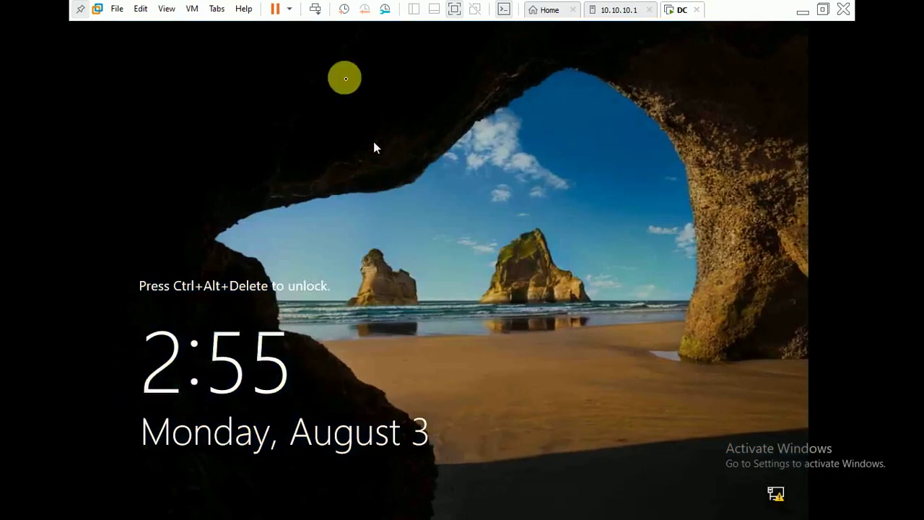
Sign in as Other user 'test d' with its password.
left_click(316, 10)
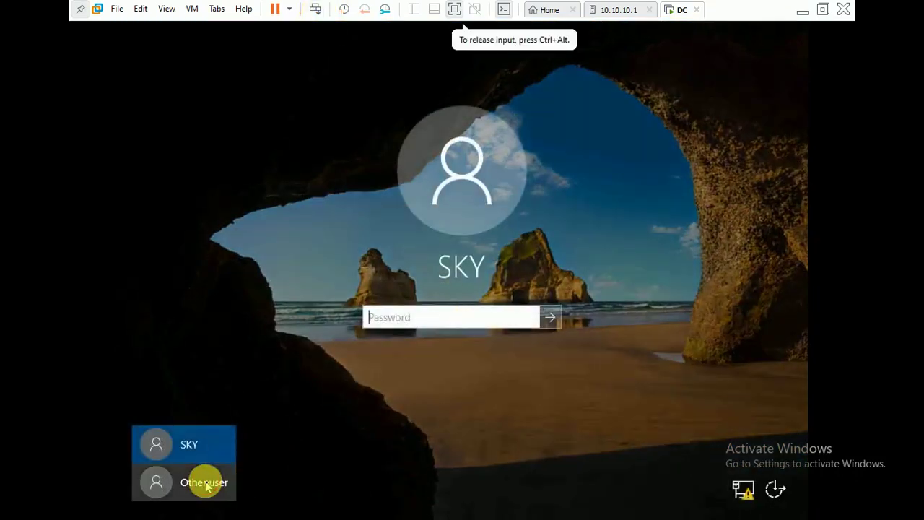
left_click(218, 483)
type("t")
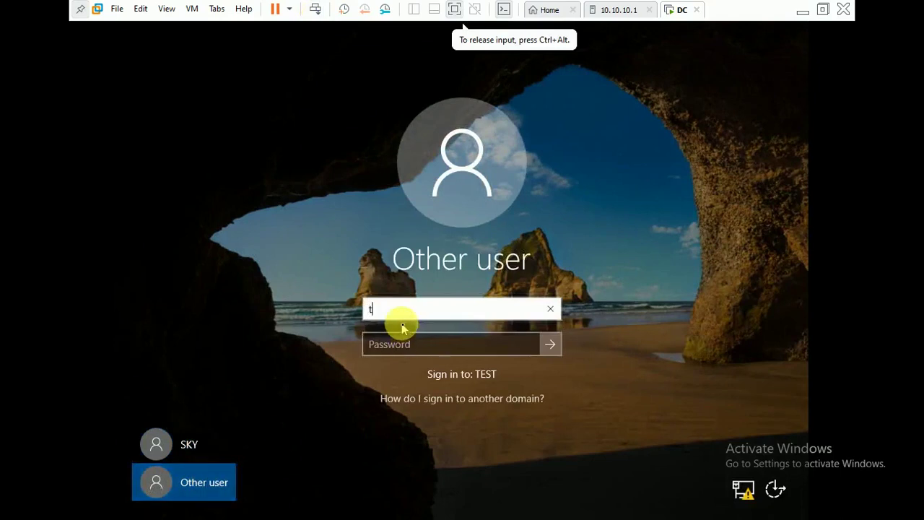
type("est ")
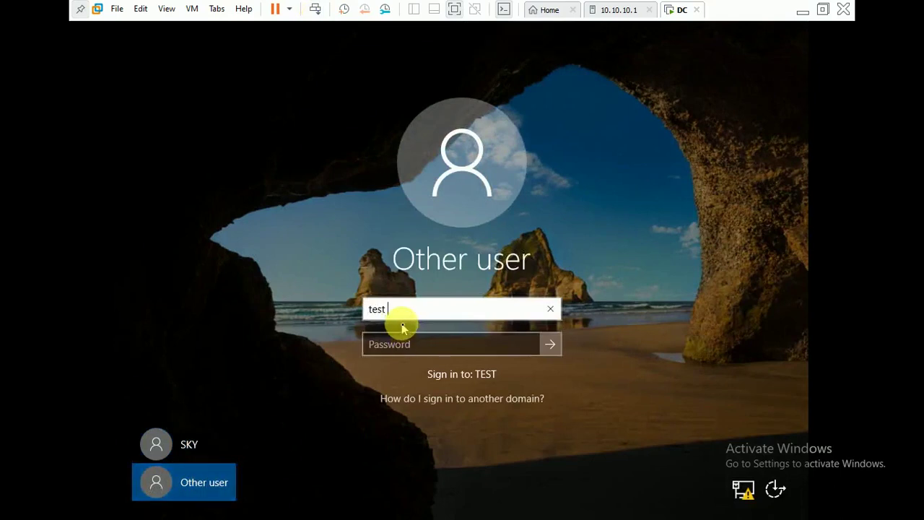
type("d")
key("Tab")
type("P")
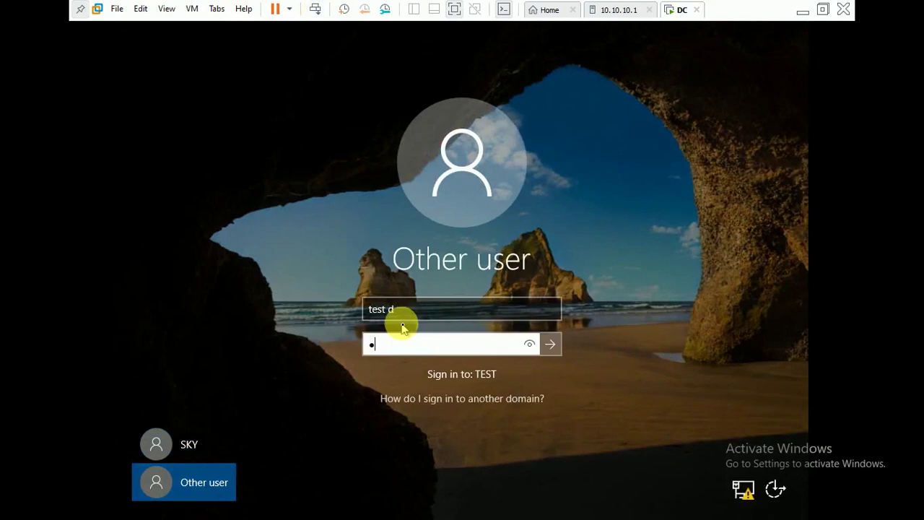
type("r")
key("Return")
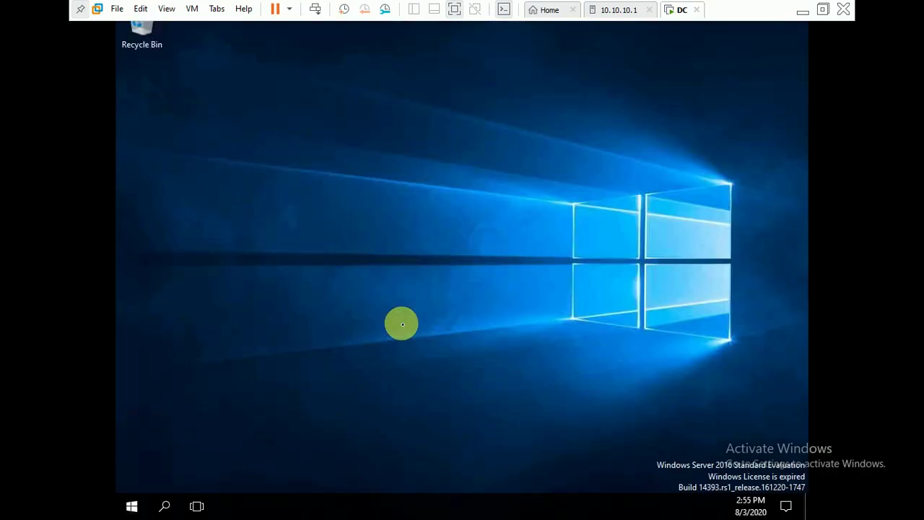
Launch Server Manager elevated, entering the test account's user name and password at UAC.
left_click(132, 508)
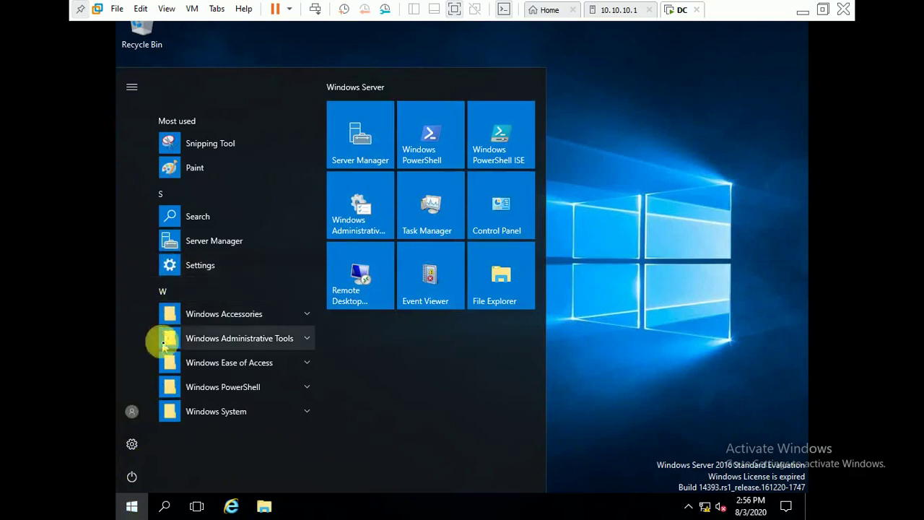
left_click(365, 132)
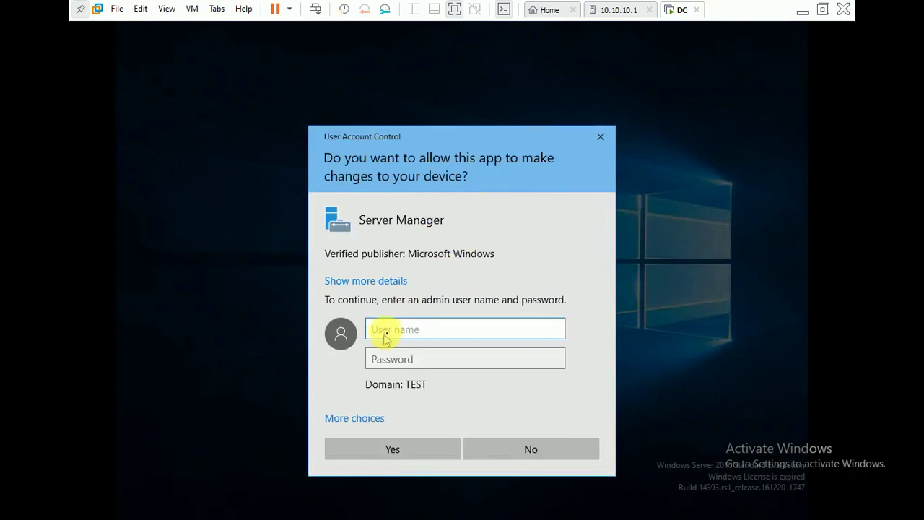
left_click_drag(453, 139, 444, 89)
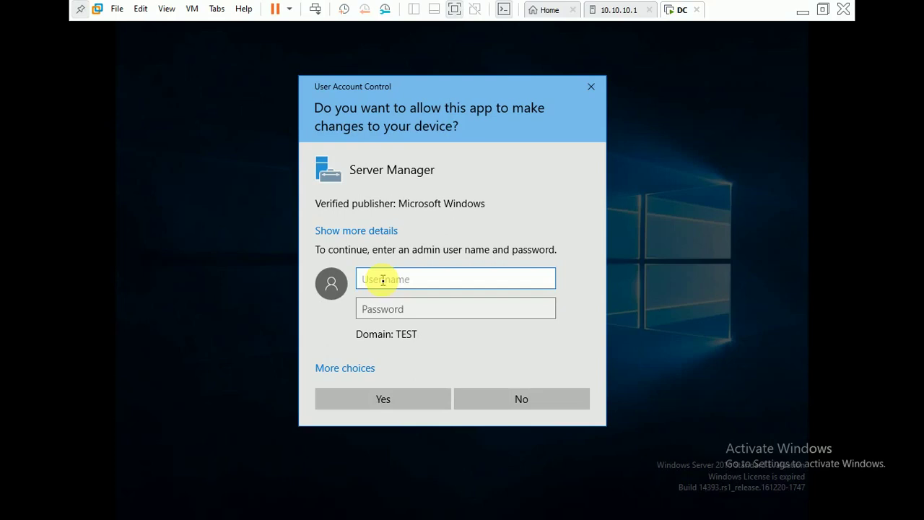
type("test d")
key("Tab")
type("Pas")
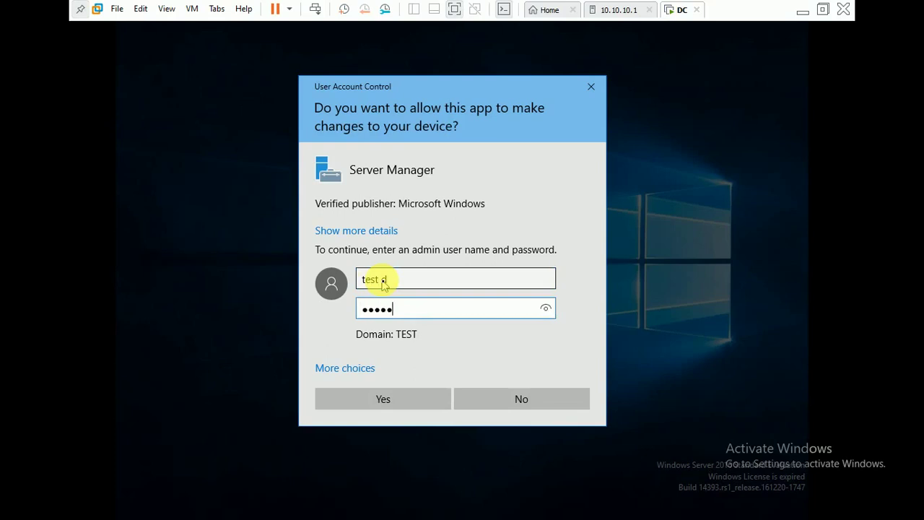
type("1")
left_click(377, 405)
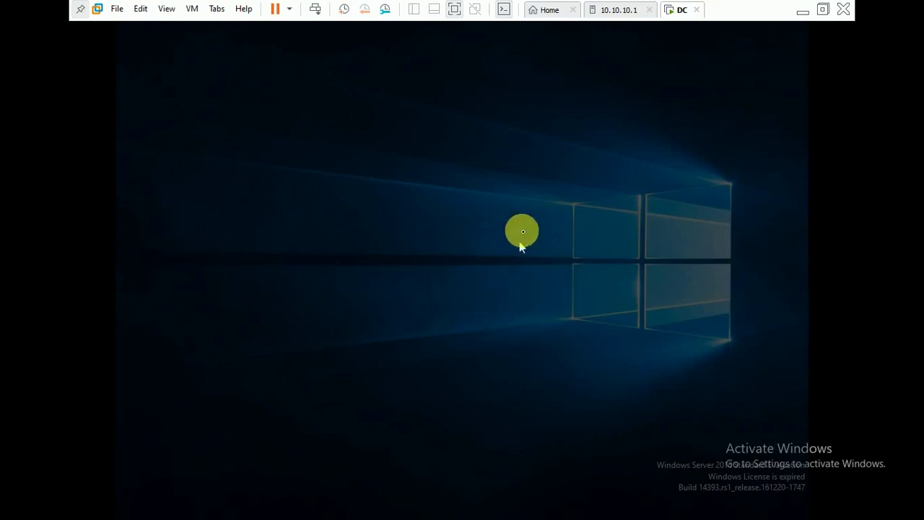
left_click(405, 454)
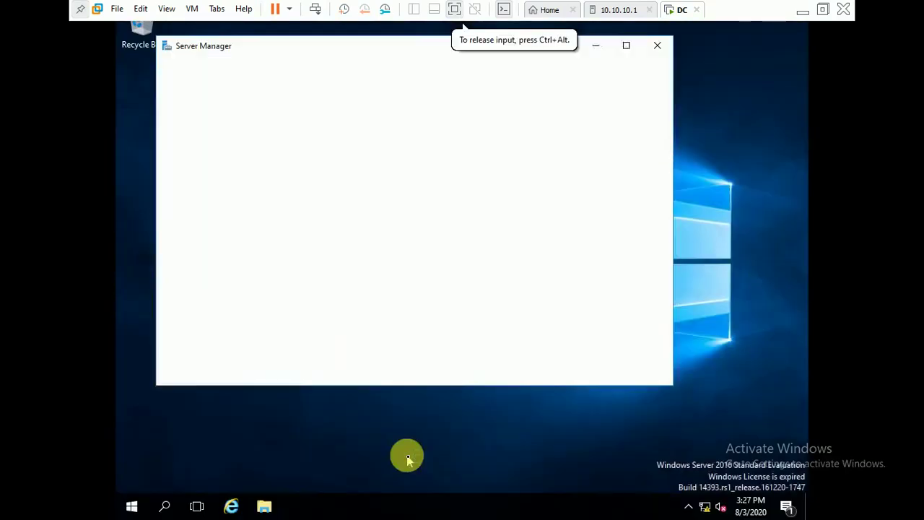
Open Active Directory Users and Computers from Tools and choose Find on Test.Lan.
left_click(627, 45)
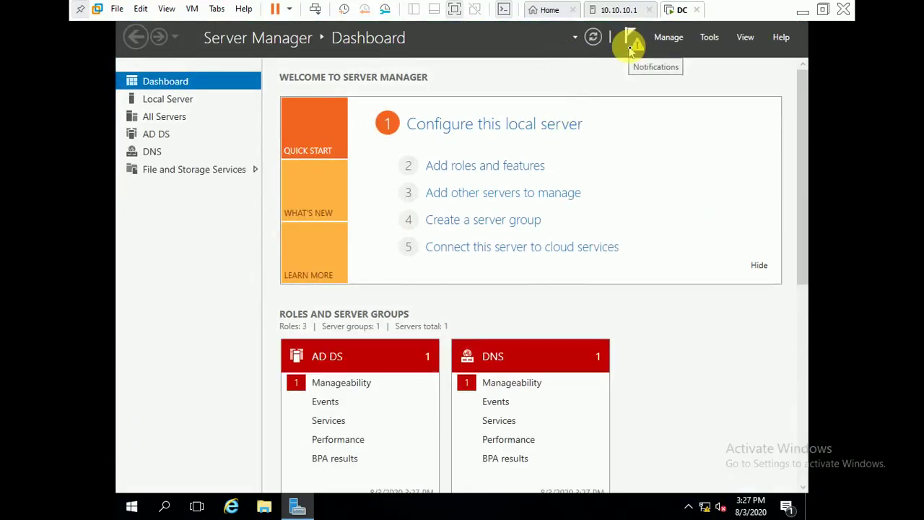
left_click(704, 40)
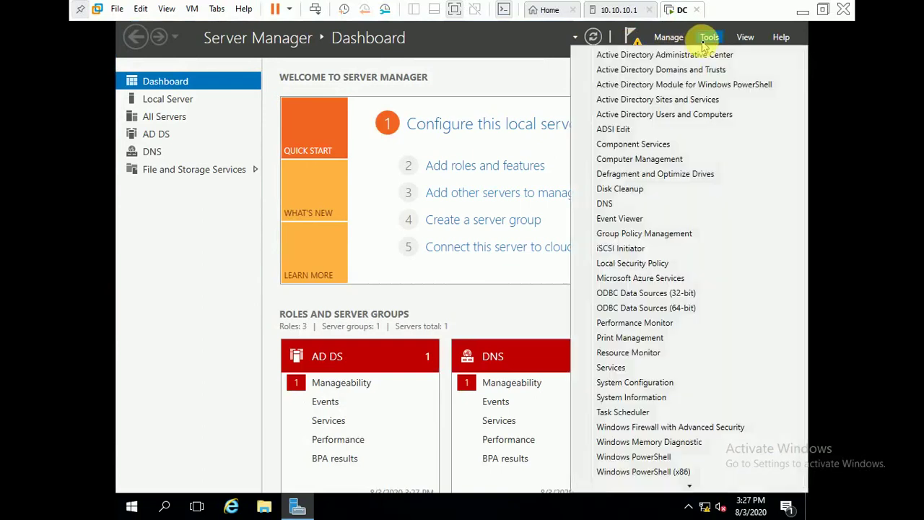
left_click(687, 117)
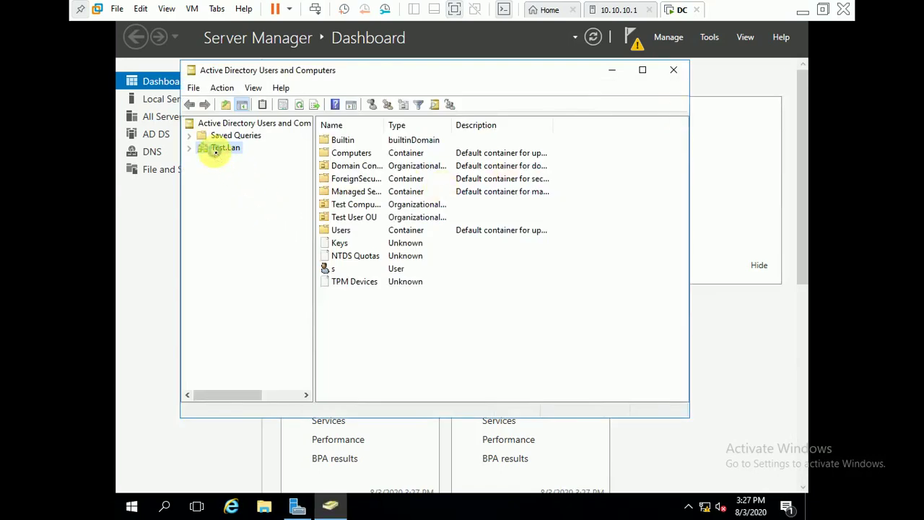
right_click(218, 153)
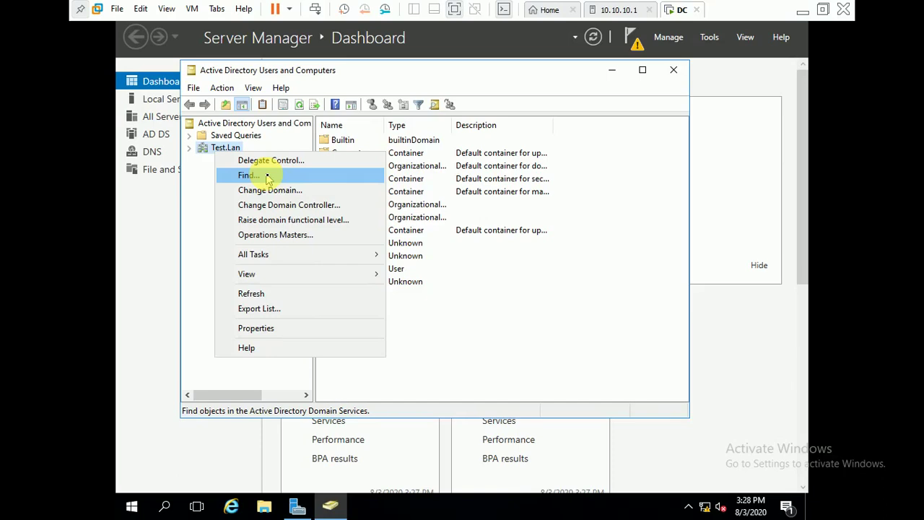
left_click(266, 176)
Find names starting with 't' in Test.Lan and right-click the T2 result.
left_click(347, 196)
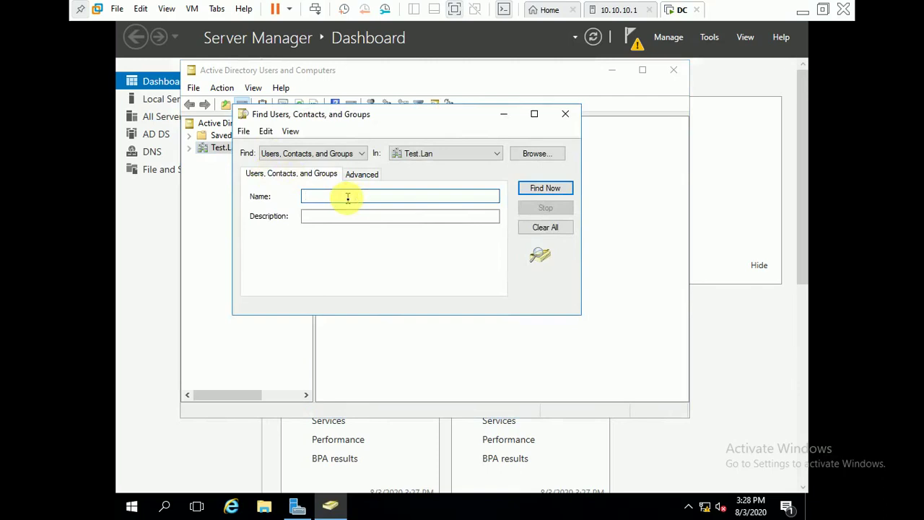
type("t")
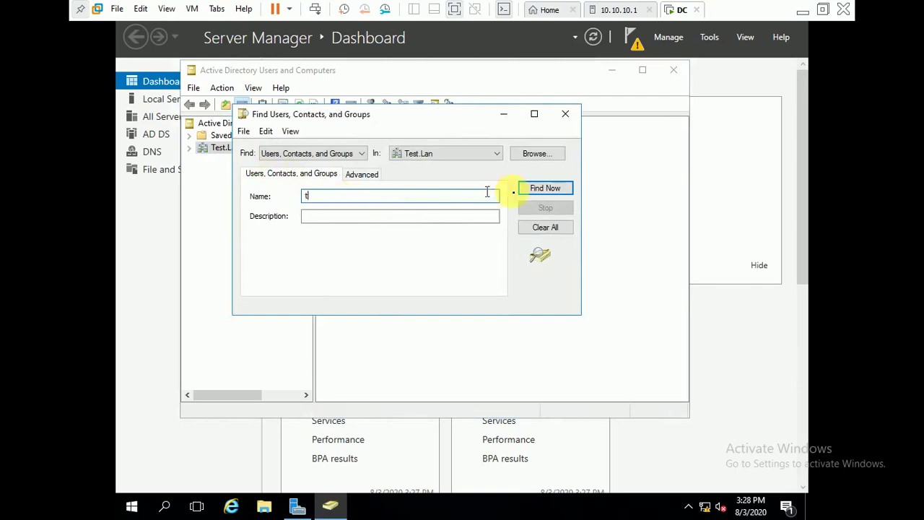
left_click(540, 190)
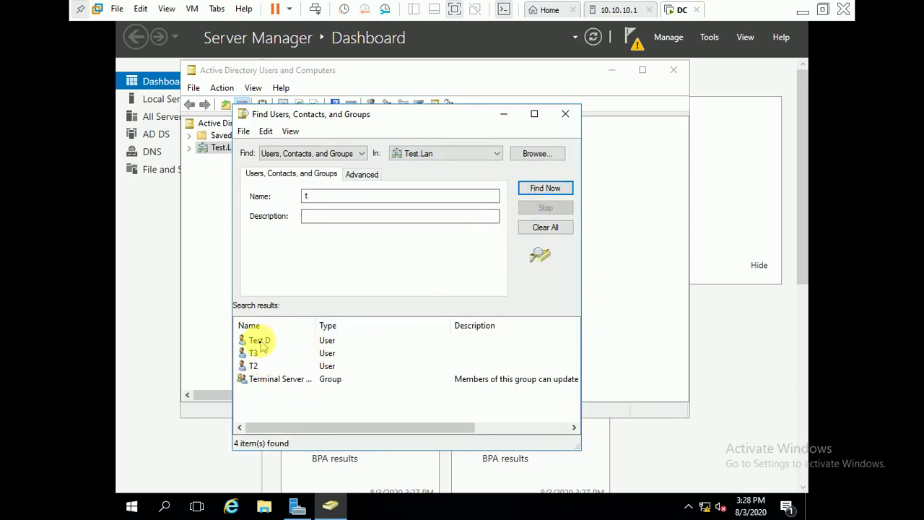
left_click(264, 342)
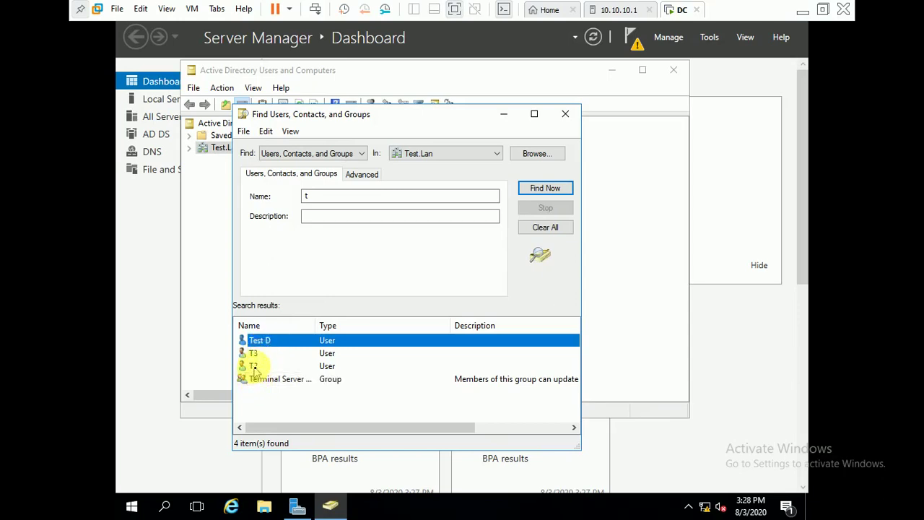
left_click(252, 367)
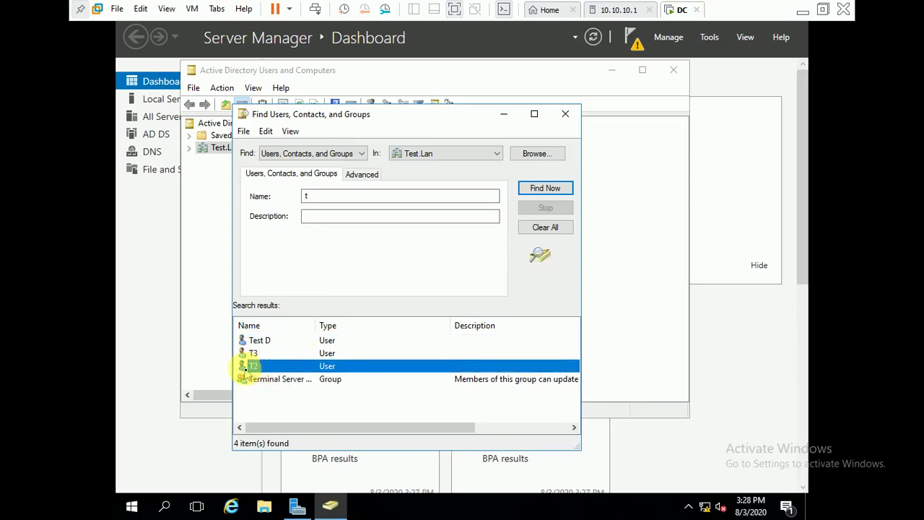
right_click(252, 367)
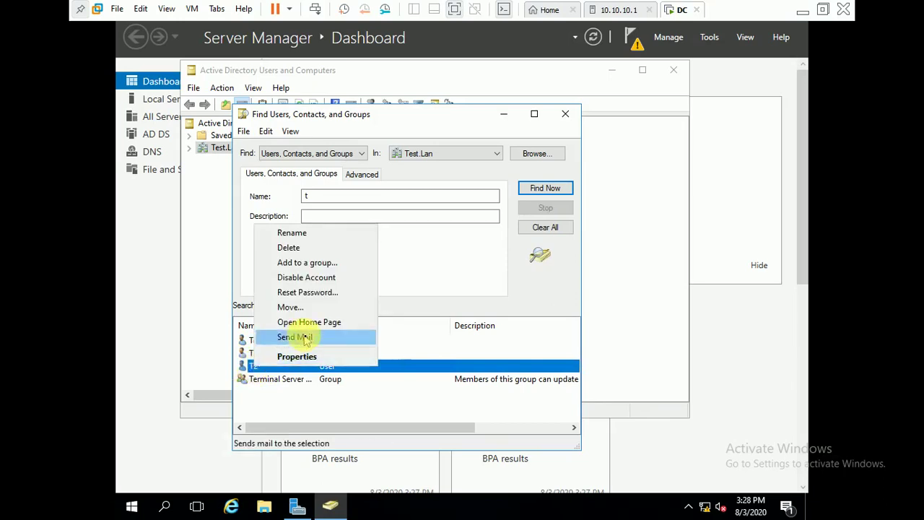
Reset T2's password with a new confirmed password, keeping 'User must change password at next logon' checked.
left_click(304, 292)
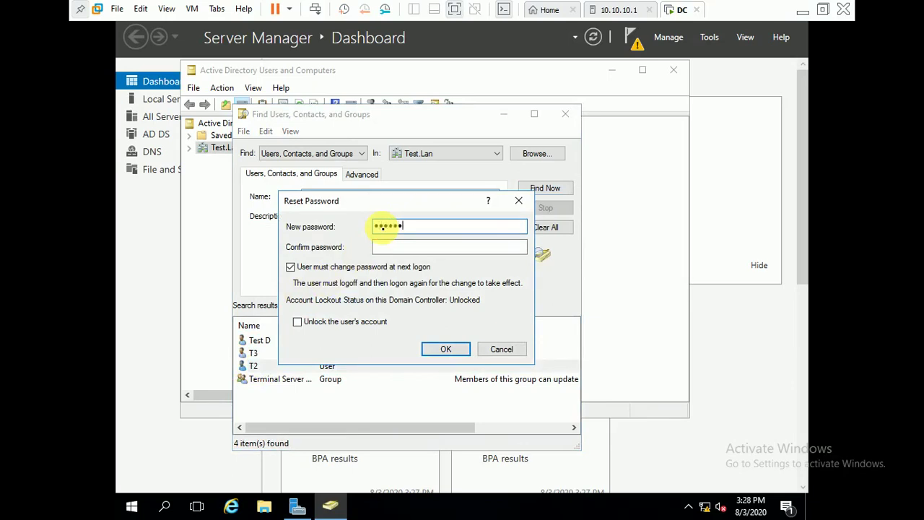
key("Tab")
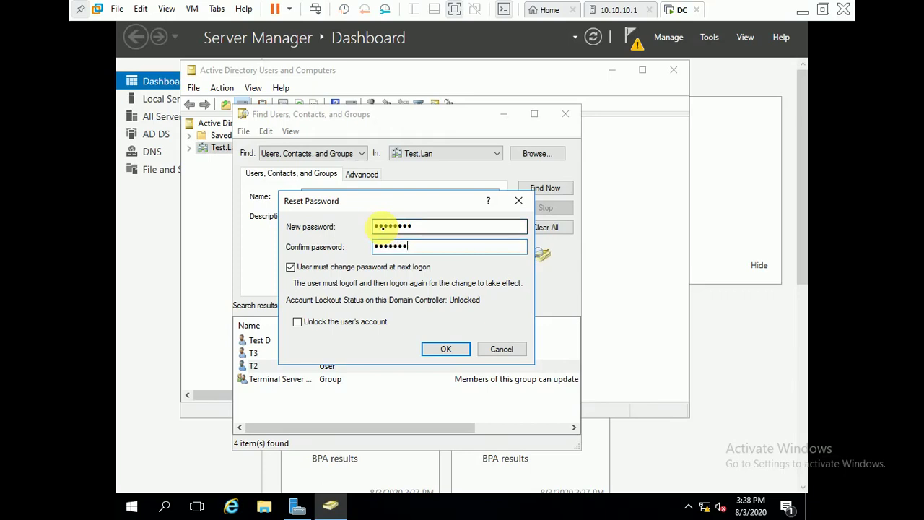
left_click(307, 267)
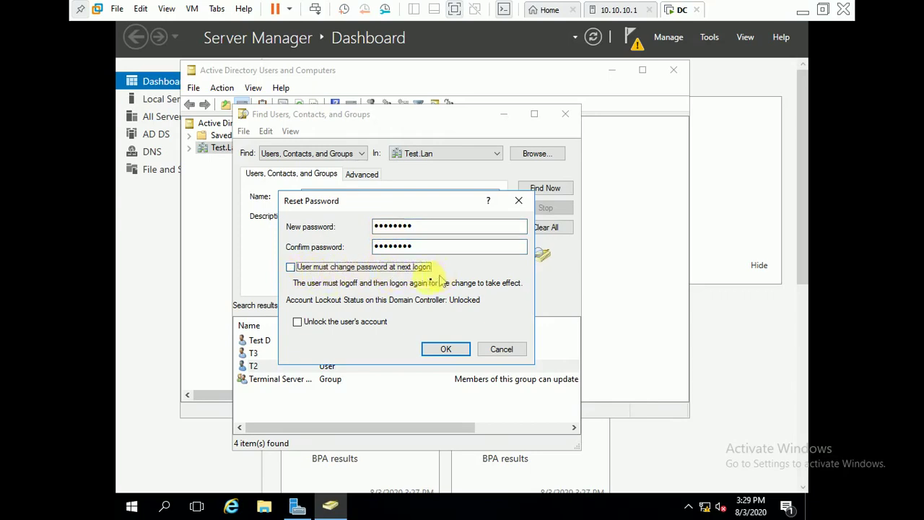
left_click(290, 269)
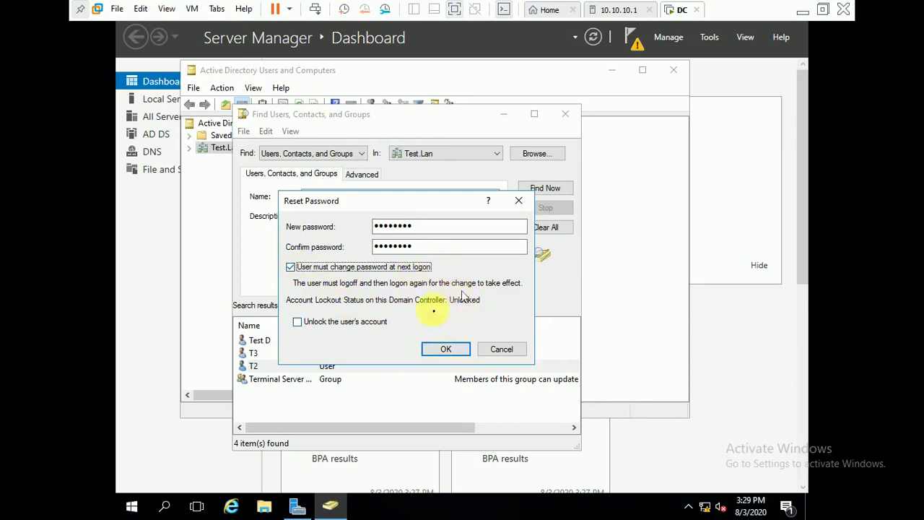
left_click(446, 350)
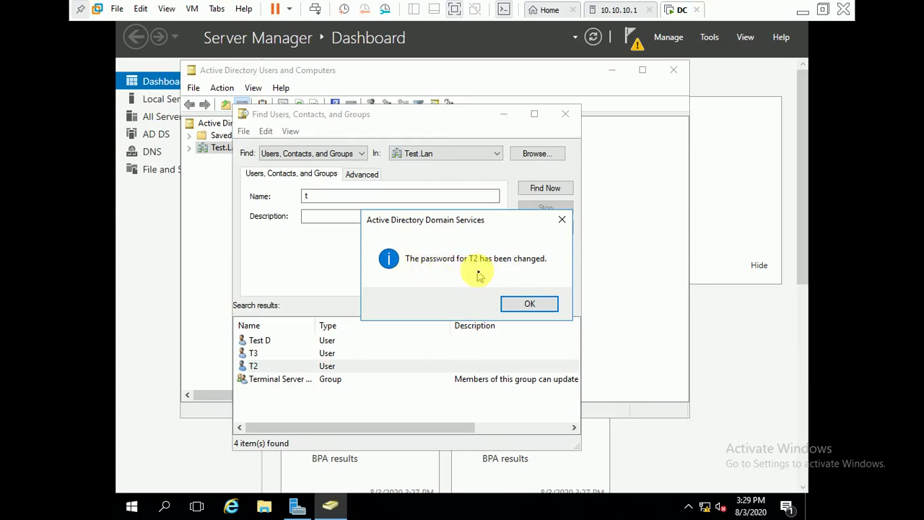
left_click(528, 304)
left_click(352, 214)
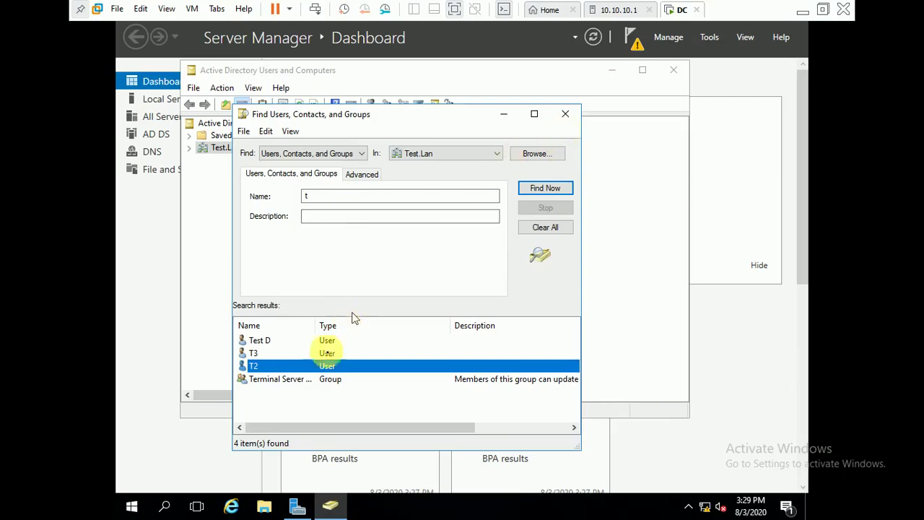
Delete the T2 user account and confirm, which is refused for insufficient privileges.
right_click(309, 369)
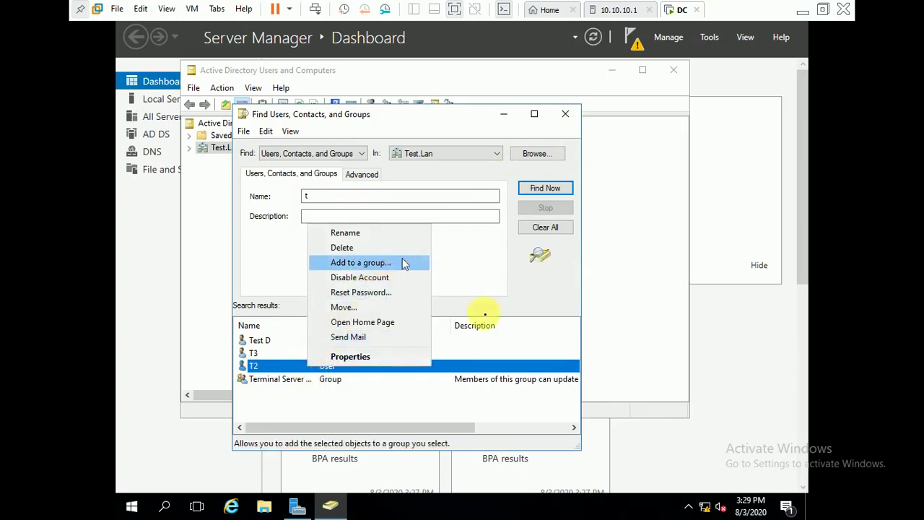
left_click(528, 284)
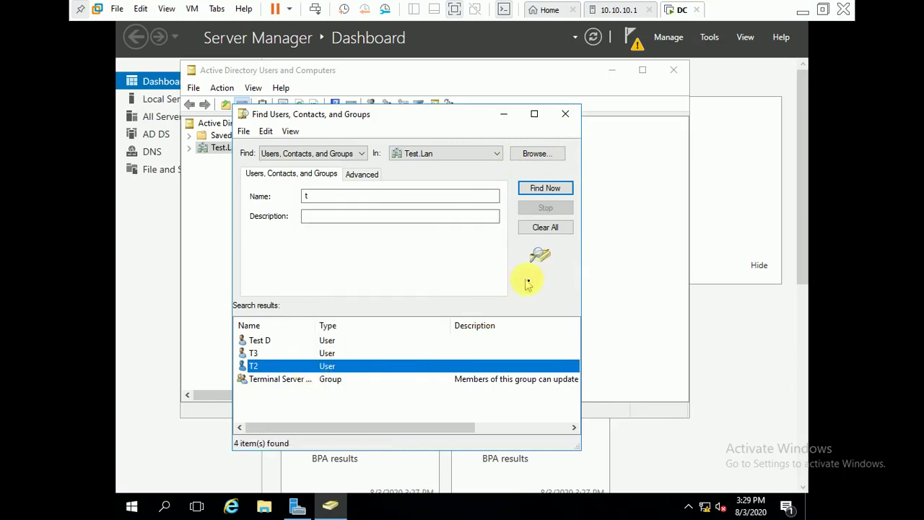
right_click(327, 366)
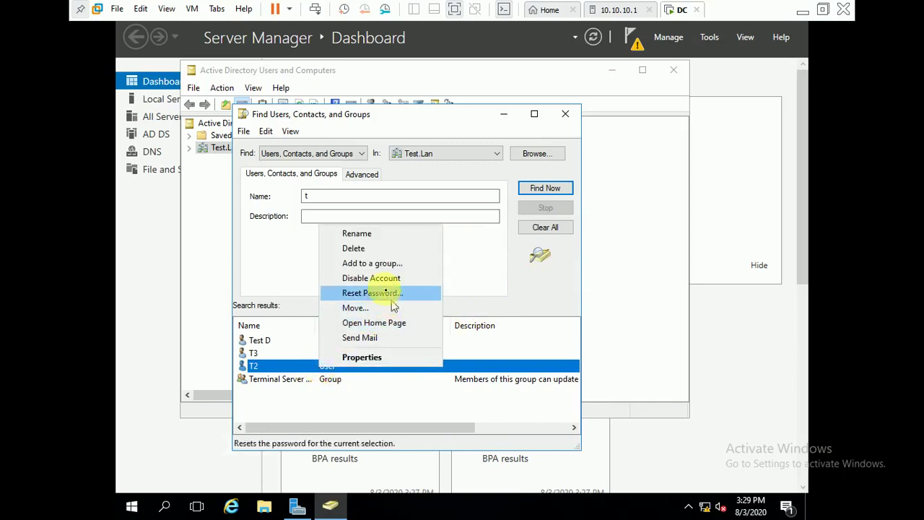
left_click(372, 250)
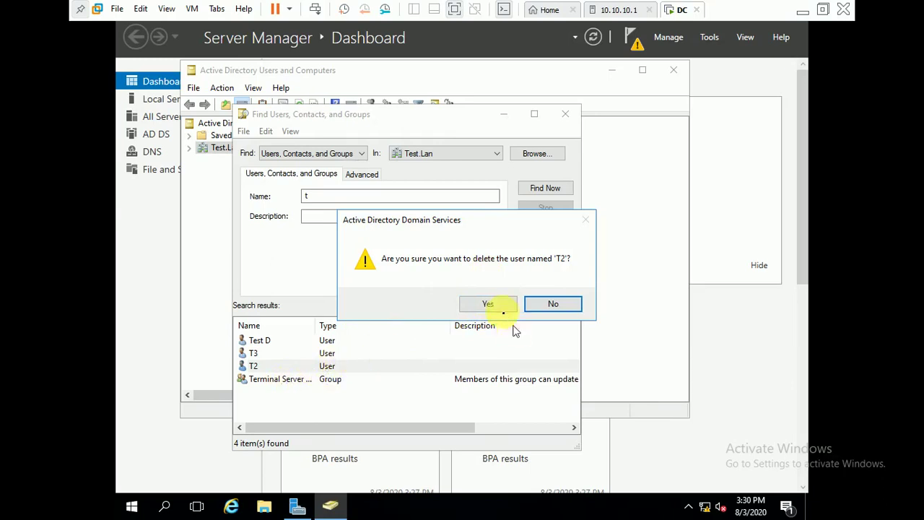
left_click(488, 304)
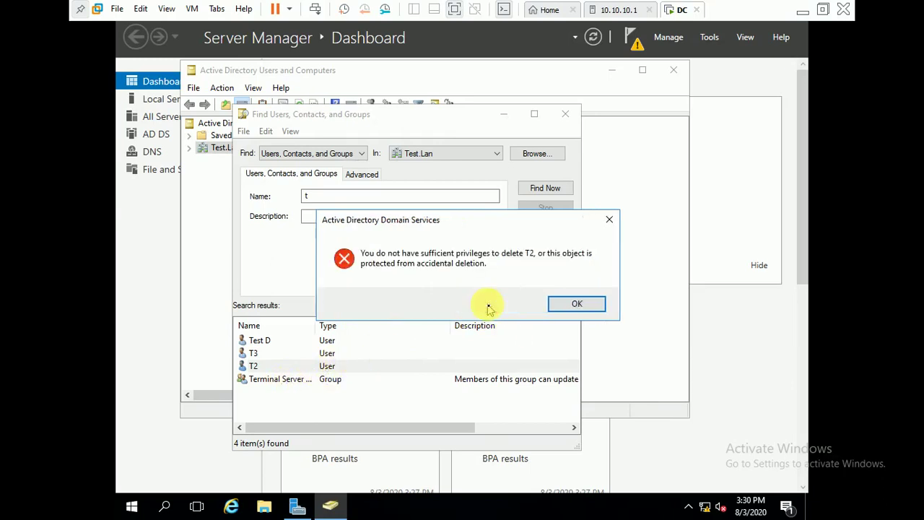